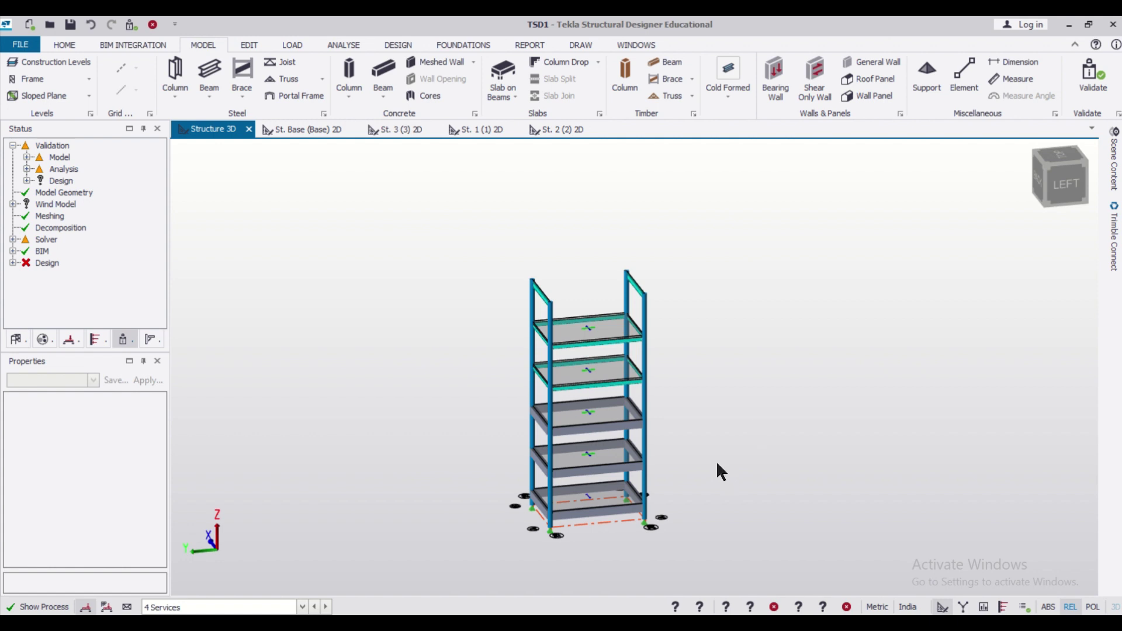
# Examine the multi-storey frame from several sides, checking its base, floor levels and the open column tops
pyautogui.scroll(1, 717, 464)
pyautogui.moveTo(718, 464); pyautogui.dragTo(762, 454, button='right')
pyautogui.scroll(3, 672, 433)
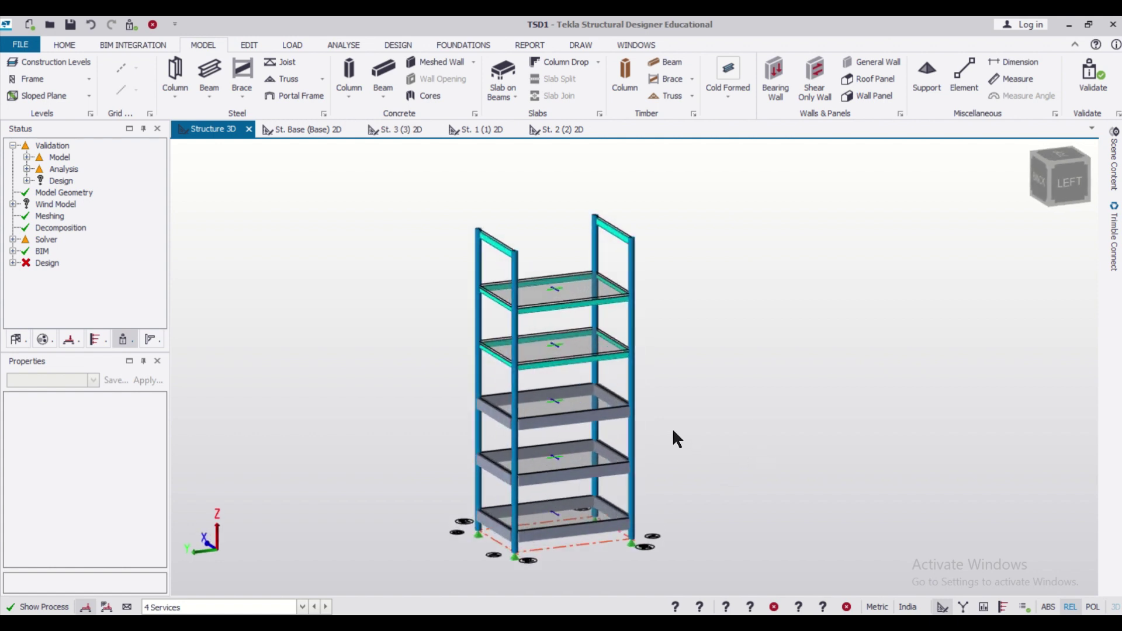
pyautogui.moveTo(606, 542)
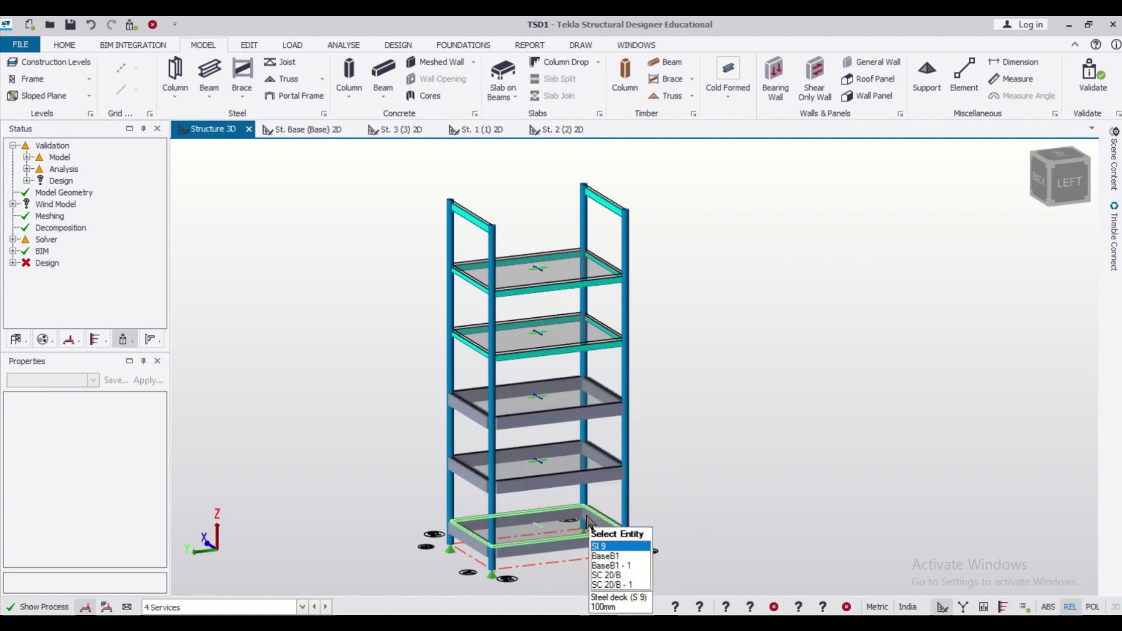
pyautogui.moveTo(655, 302); pyautogui.dragTo(666, 374, button='middle')
pyautogui.moveTo(551, 378)
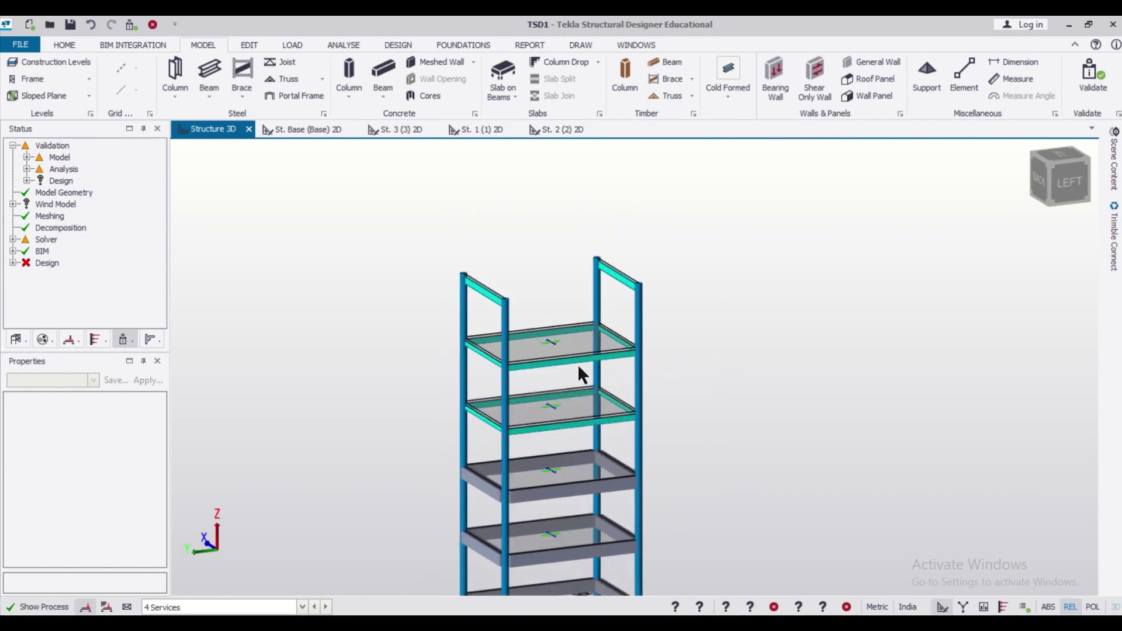
pyautogui.scroll(-3, 577, 364)
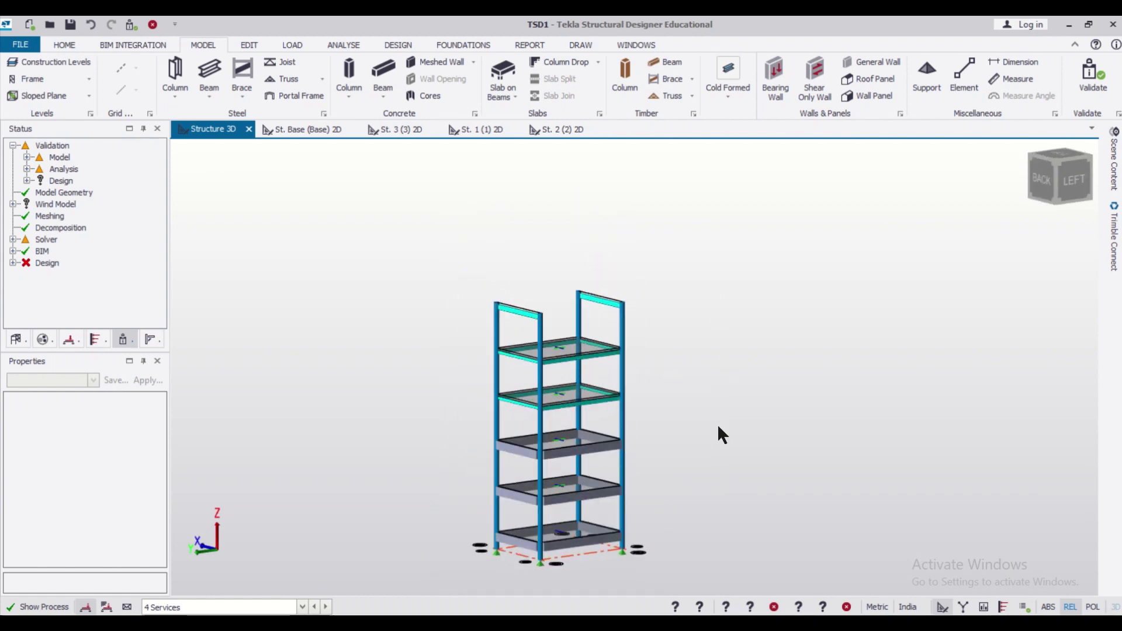
pyautogui.keyDown('shift'); pyautogui.moveTo(679, 394); pyautogui.dragTo(787, 406, button='middle'); pyautogui.keyUp('shift')
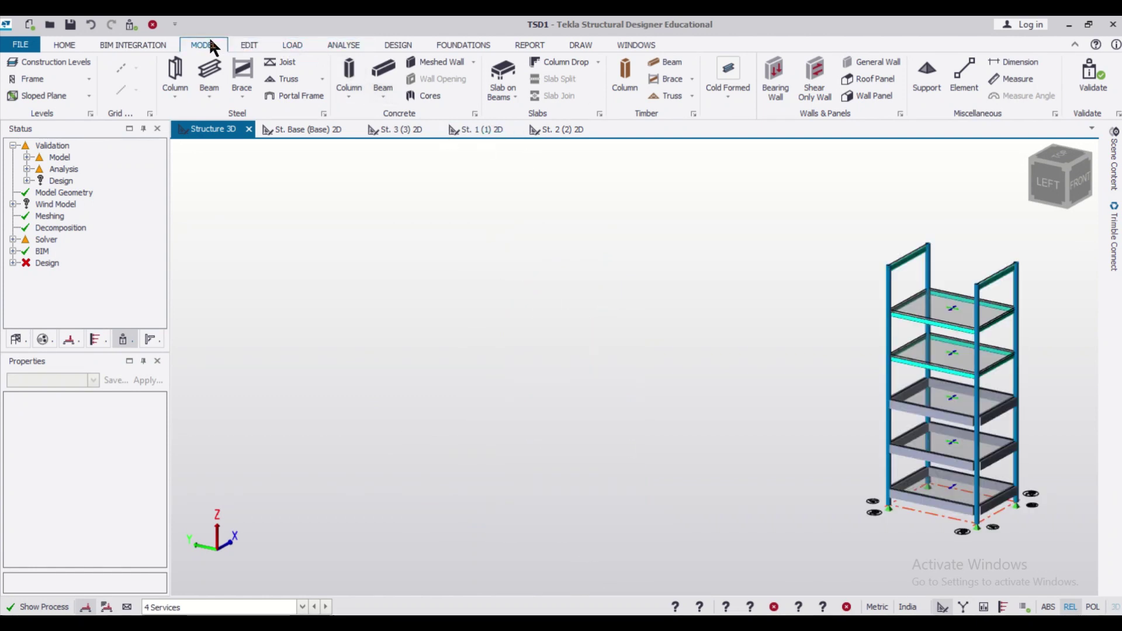
# Place a steel Pitched Roof truss between the column tops at (-4, 19.9, 16) and (-4, 12.9, 16), accepting the straight path and alignment settings
pyautogui.click(286, 79)
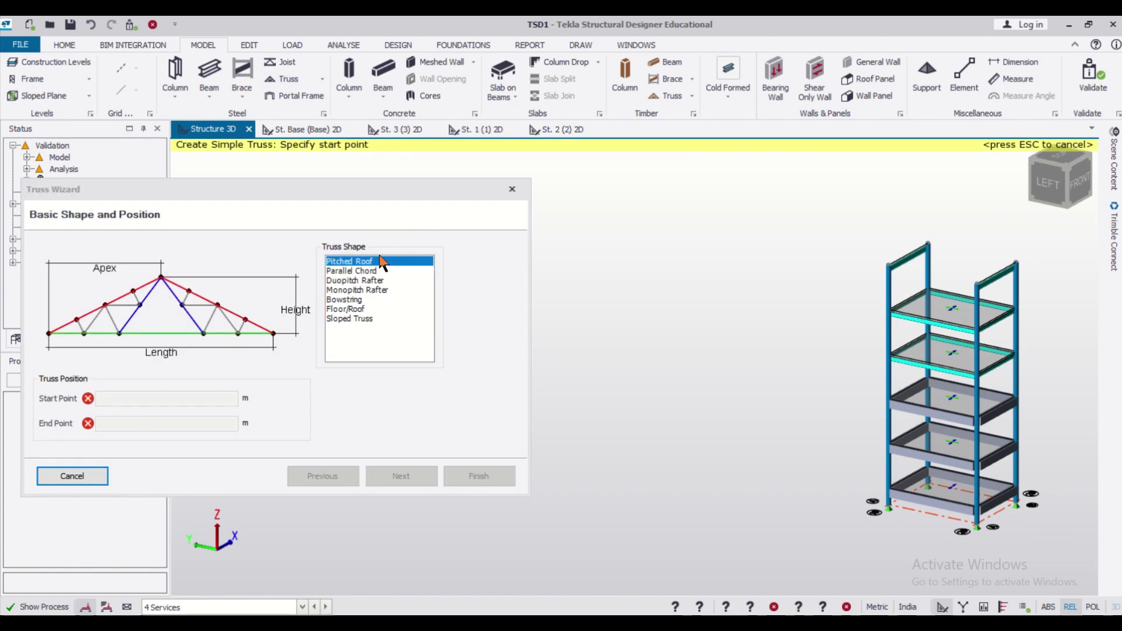
pyautogui.click(883, 270)
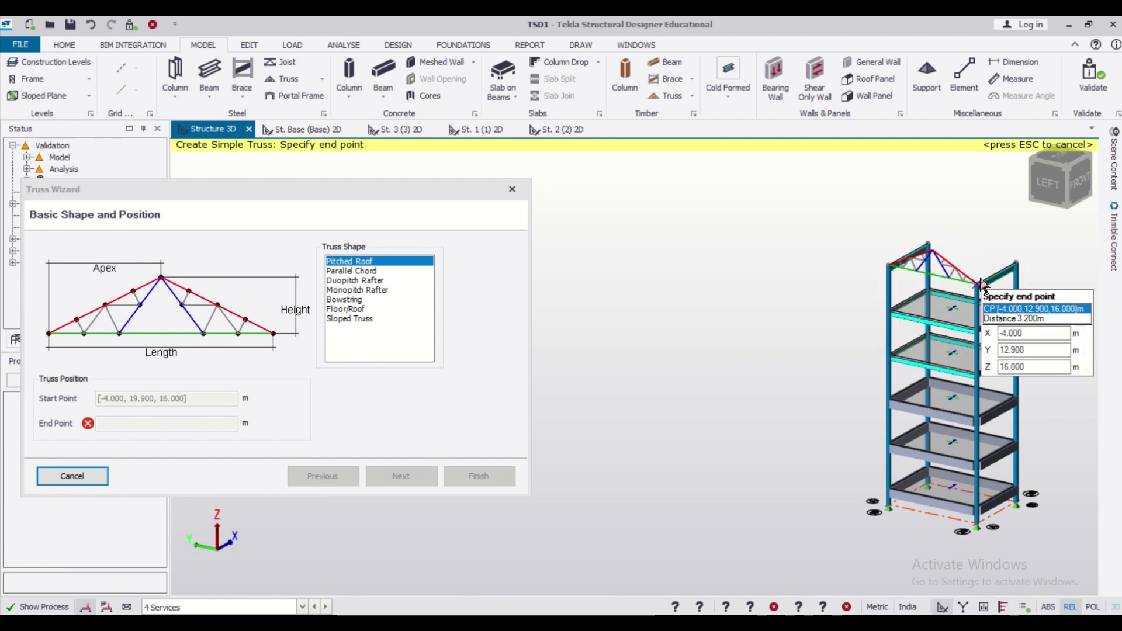
pyautogui.click(984, 285)
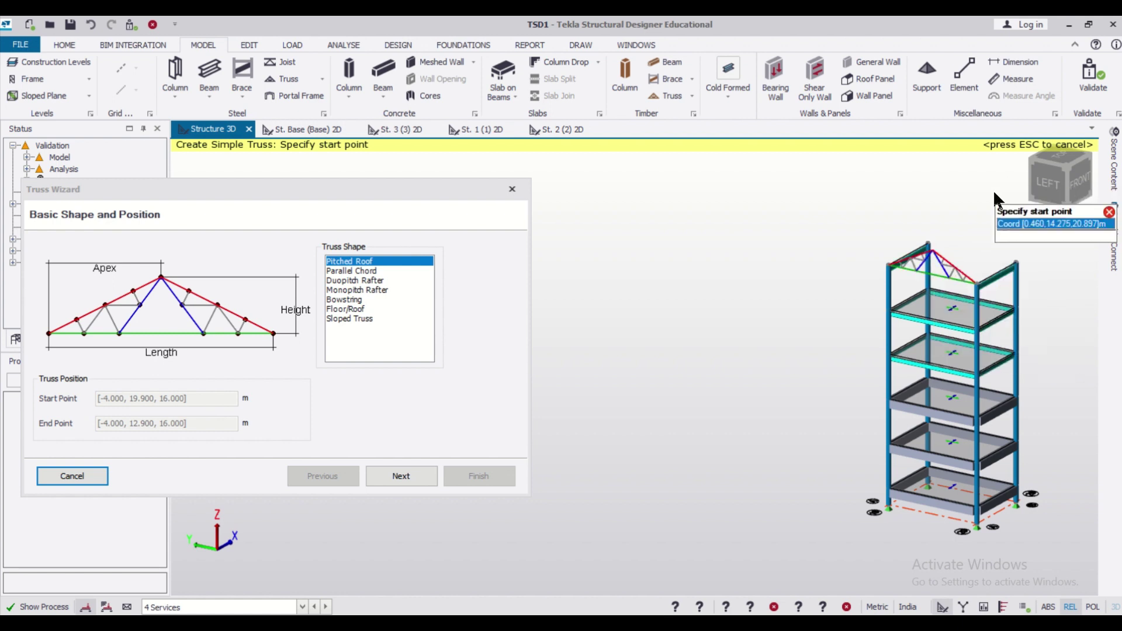
pyautogui.click(401, 477)
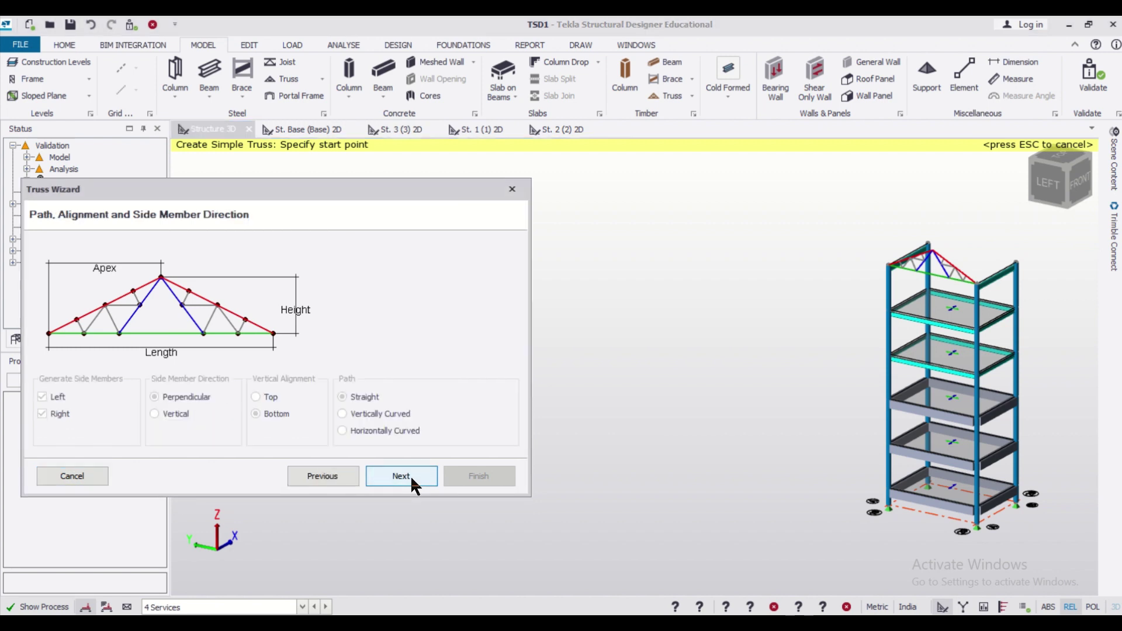
pyautogui.click(411, 475)
# Set both the left and right panel divisions of the truss to 3 regular panels
pyautogui.moveTo(381, 187); pyautogui.dragTo(554, 148)
pyautogui.click(280, 367)
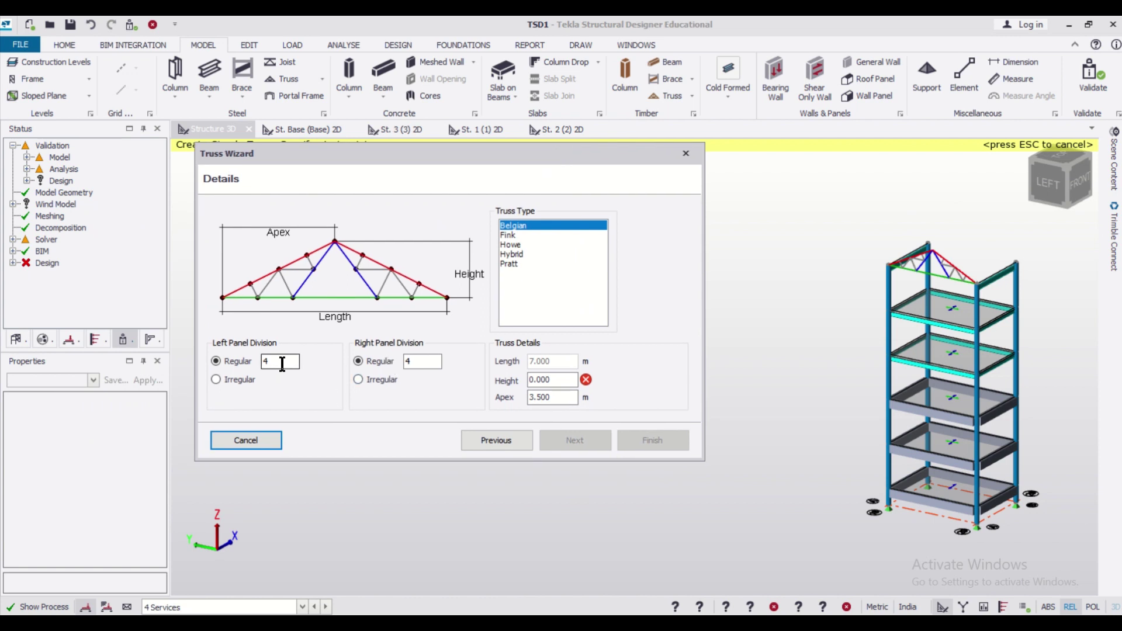
pyautogui.doubleClick(283, 364)
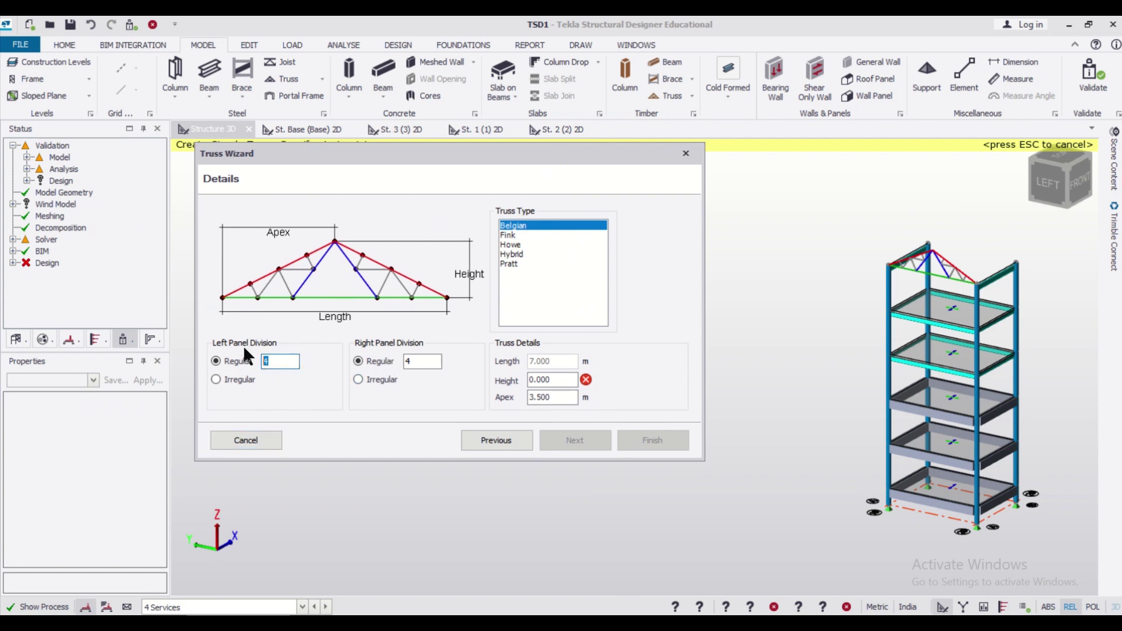
pyautogui.write('3')
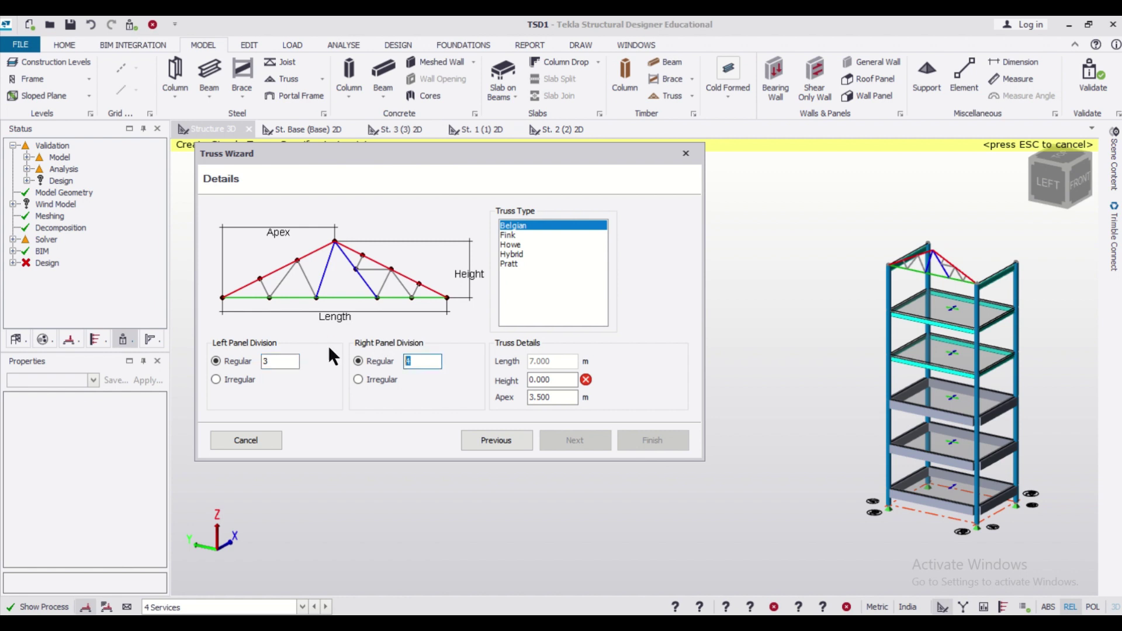
pyautogui.write('3')
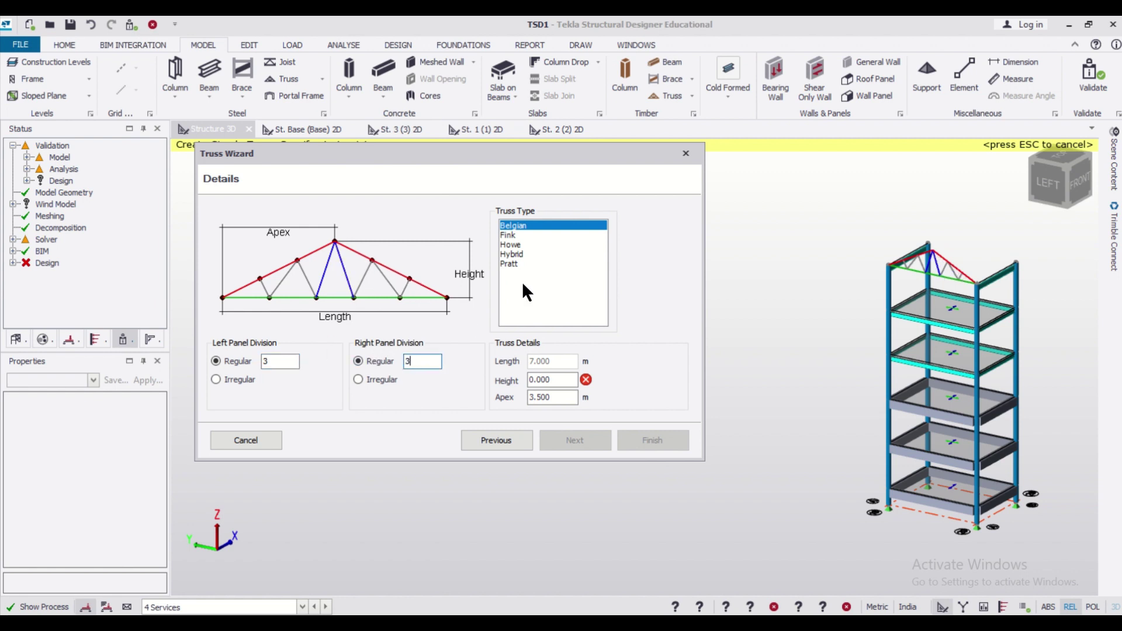
# Choose the Pratt truss type, set the truss height to 2 m and create the truss
pyautogui.click(526, 263)
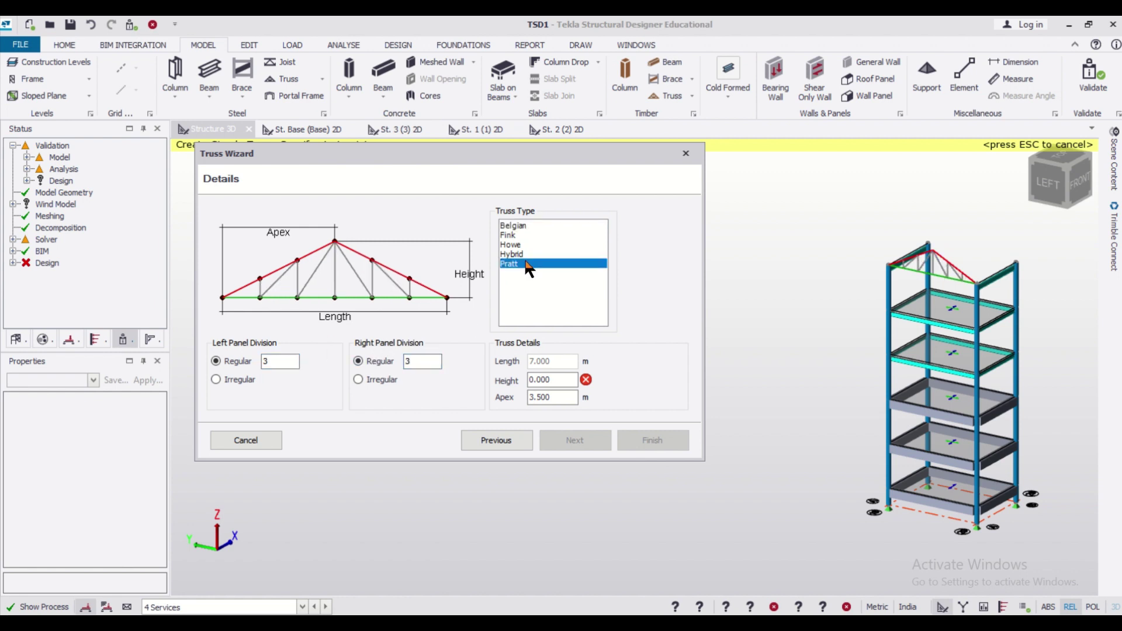
pyautogui.click(523, 245)
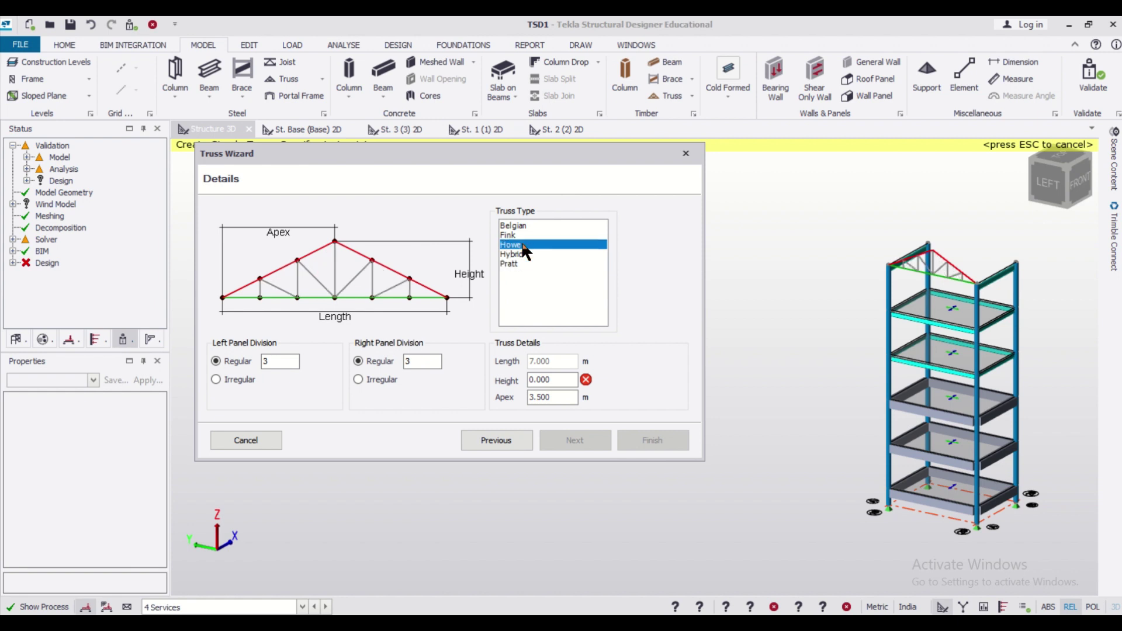
pyautogui.click(521, 264)
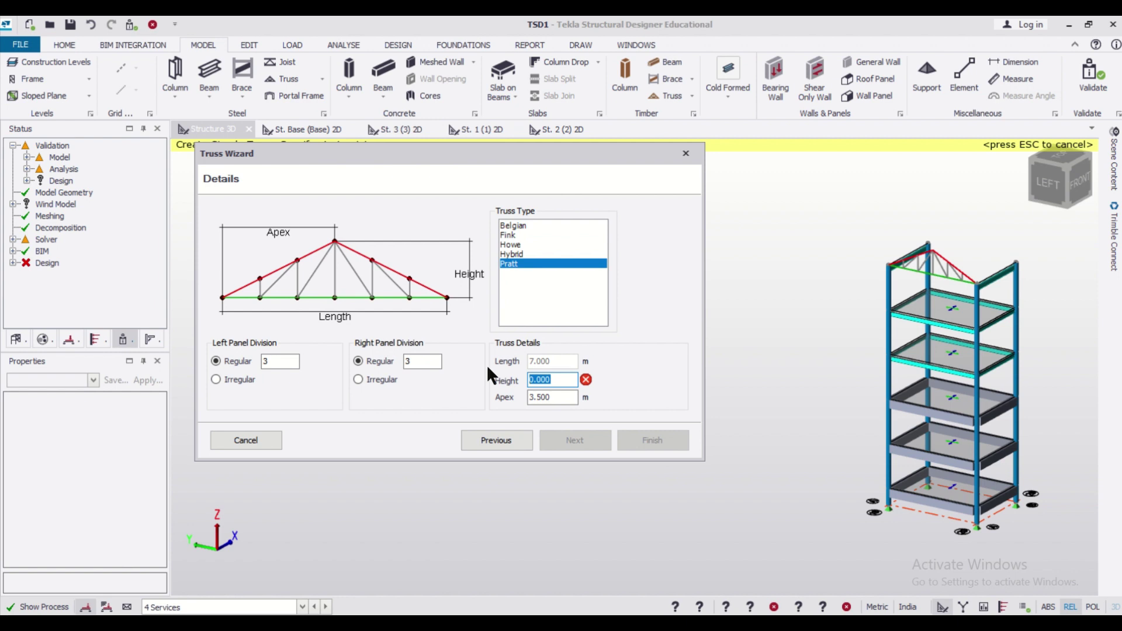
pyautogui.write('2')
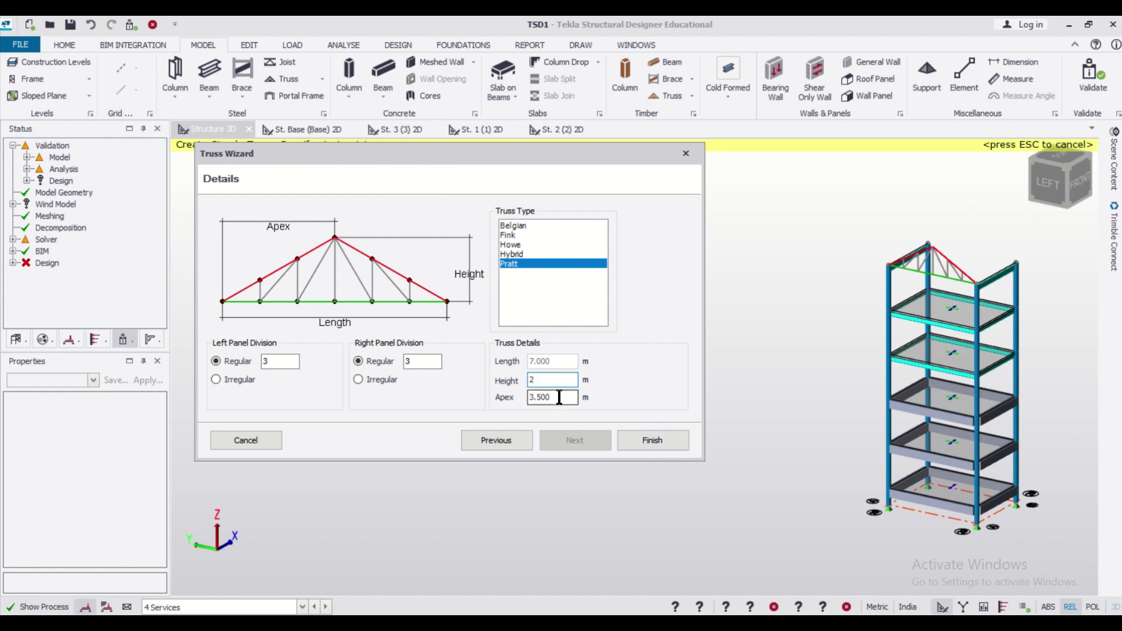
pyautogui.click(653, 441)
# Copy the new roof truss to the opposite side of the frame, from node (-4, 12.9, 16) to (1, 12.9, 16)
pyautogui.scroll(1, 986, 237)
pyautogui.scroll(1, 980, 227)
pyautogui.moveTo(981, 227); pyautogui.dragTo(760, 260, button='middle')
pyautogui.scroll(4, 741, 268)
pyautogui.click(708, 355)
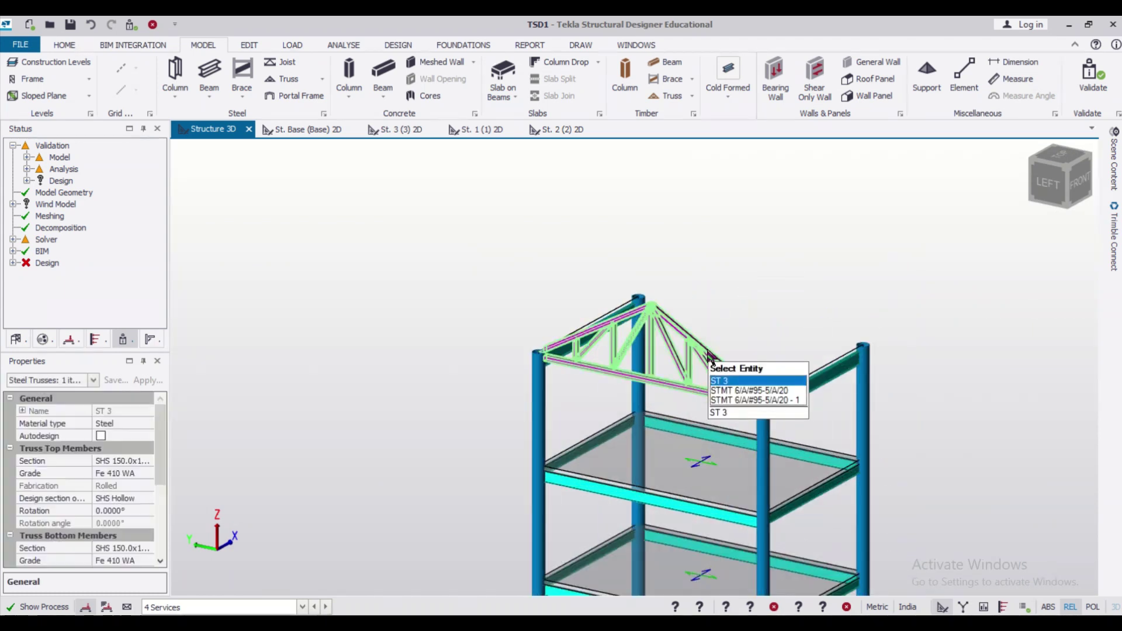
pyautogui.click(252, 45)
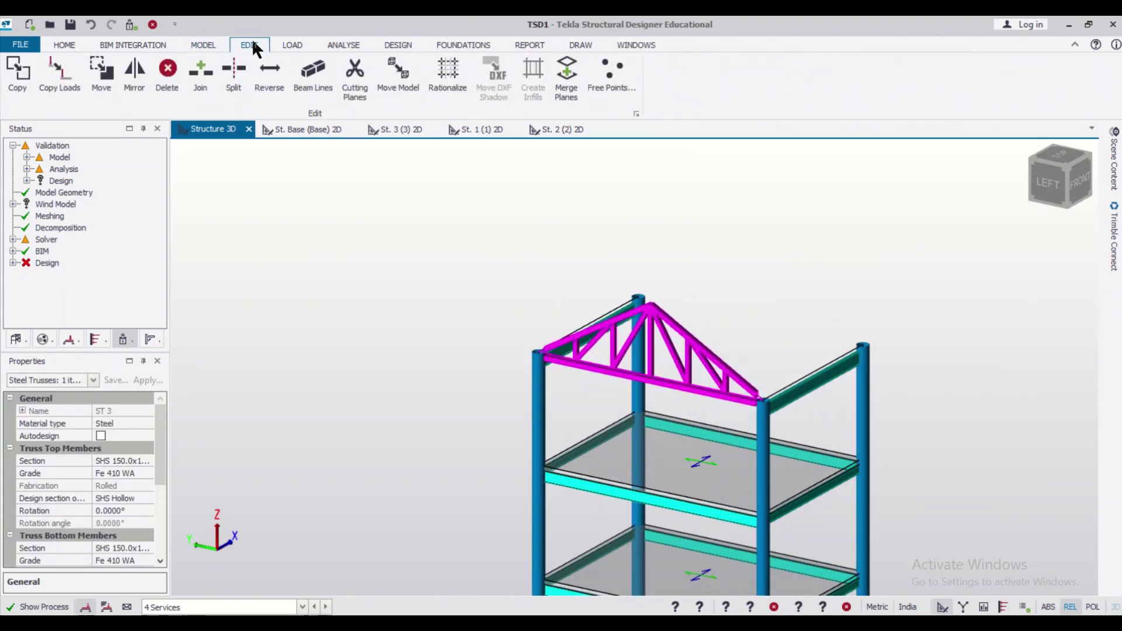
pyautogui.click(13, 76)
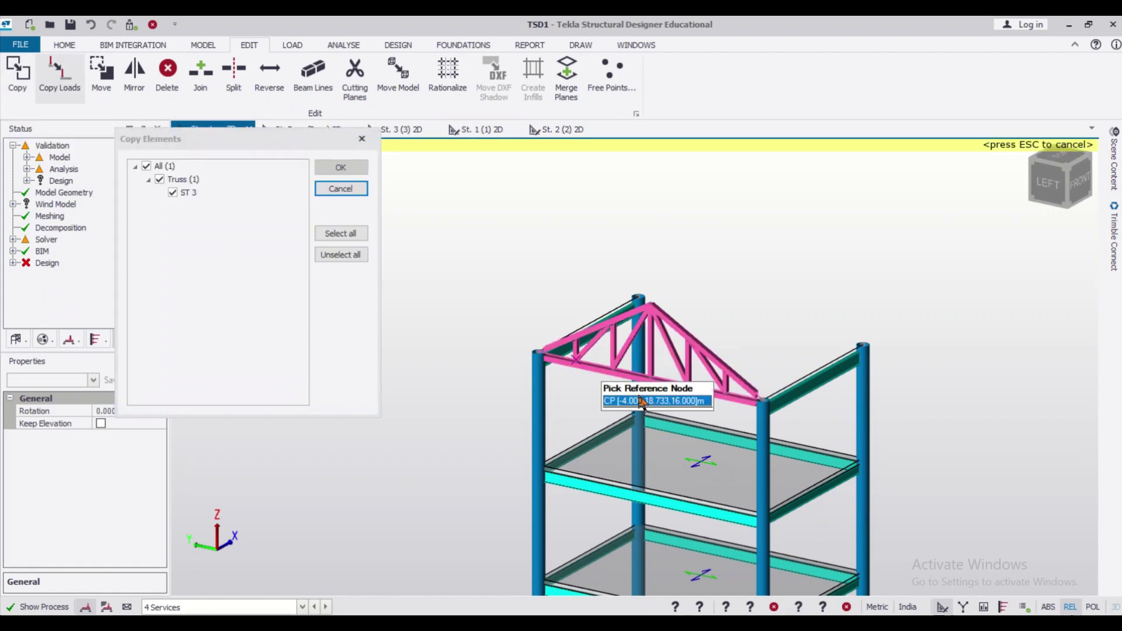
pyautogui.click(763, 400)
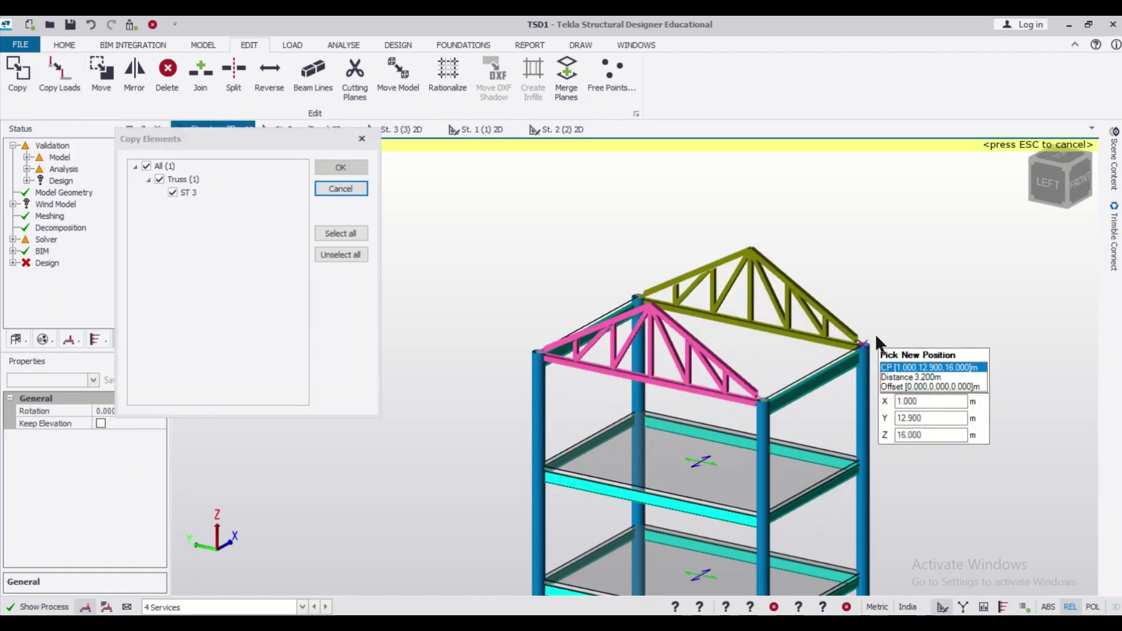
pyautogui.click(875, 334)
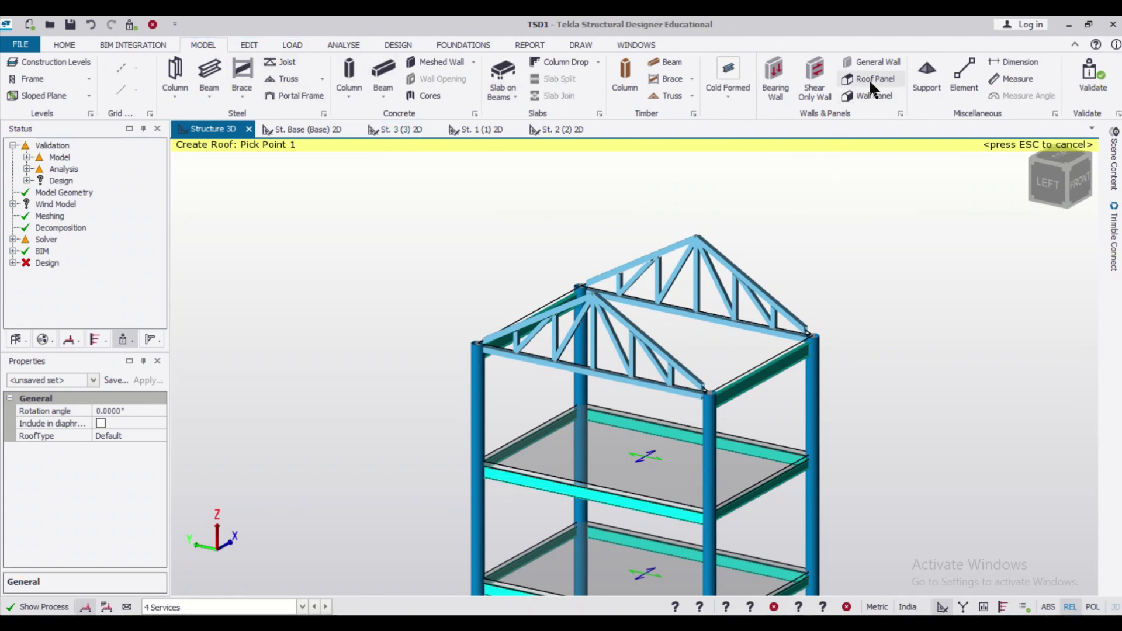
# Create a roof panel on the slope between the trusses above the Y = 12.9 m edge, from both column tops to both apexes
pyautogui.click(707, 397)
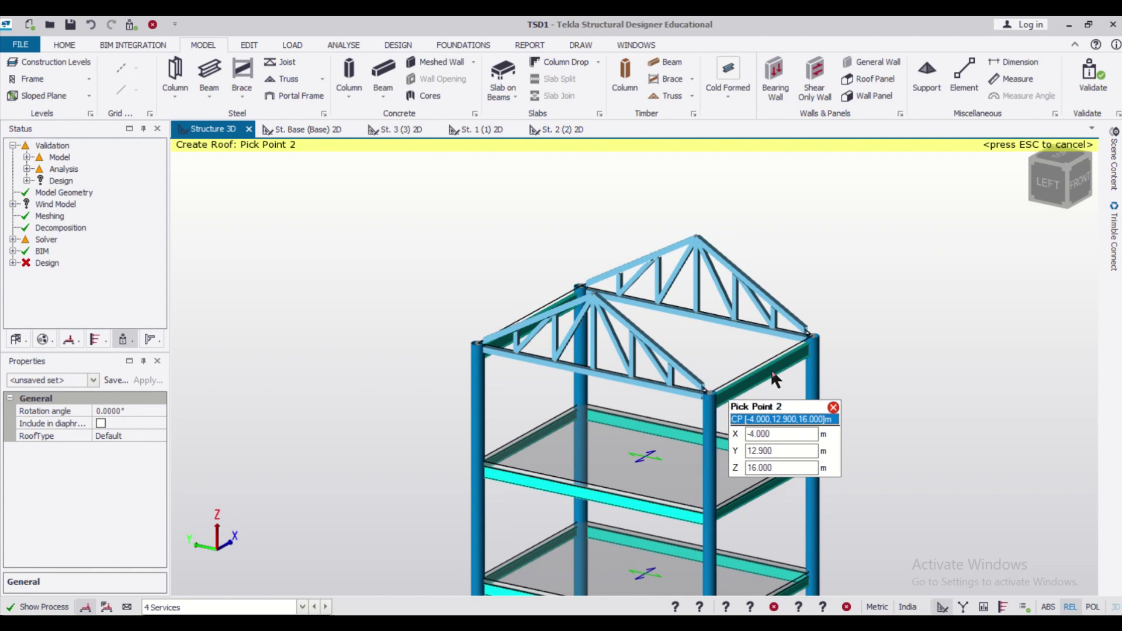
pyautogui.click(813, 336)
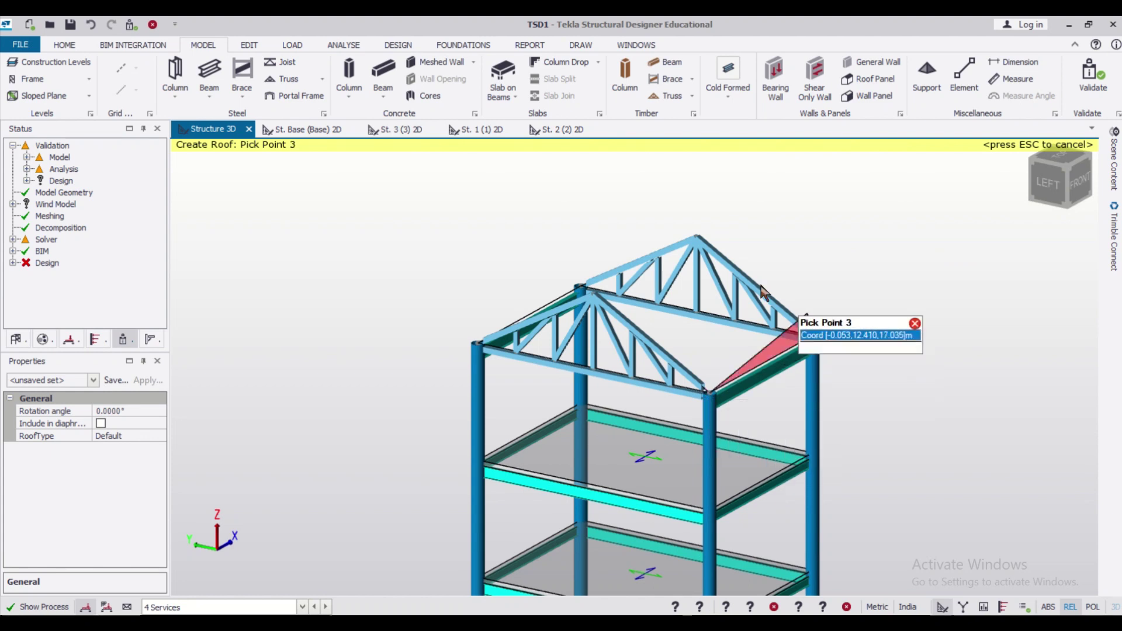
pyautogui.click(704, 245)
pyautogui.click(596, 291)
pyautogui.click(596, 290)
# Create a second roof panel on the opposite slope, between both truss apexes and the column tops at Y = 19.9 m
pyautogui.scroll(-2, 602, 280)
pyautogui.moveTo(478, 319); pyautogui.dragTo(865, 321, button='right')
pyautogui.scroll(2, 614, 260)
pyautogui.click(578, 258)
pyautogui.click(690, 300)
pyautogui.click(593, 394)
pyautogui.doubleClick(480, 352)
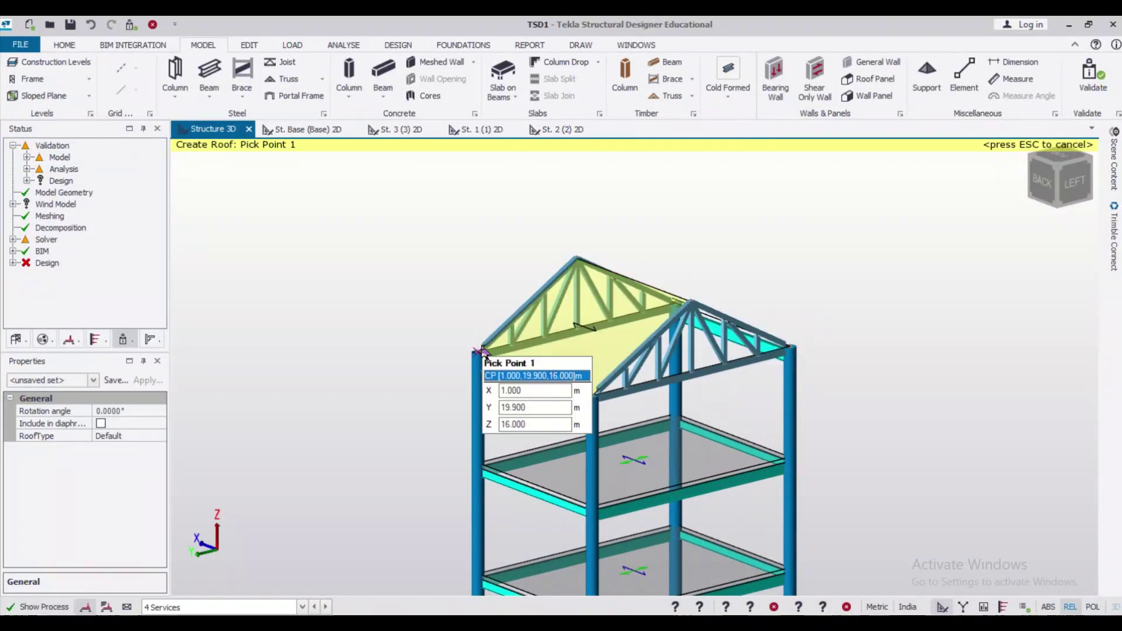
# Use 4 Services as the current loadcase for loading the roof
pyautogui.scroll(-2, 471, 327)
pyautogui.moveTo(754, 334); pyautogui.dragTo(441, 315, button='right')
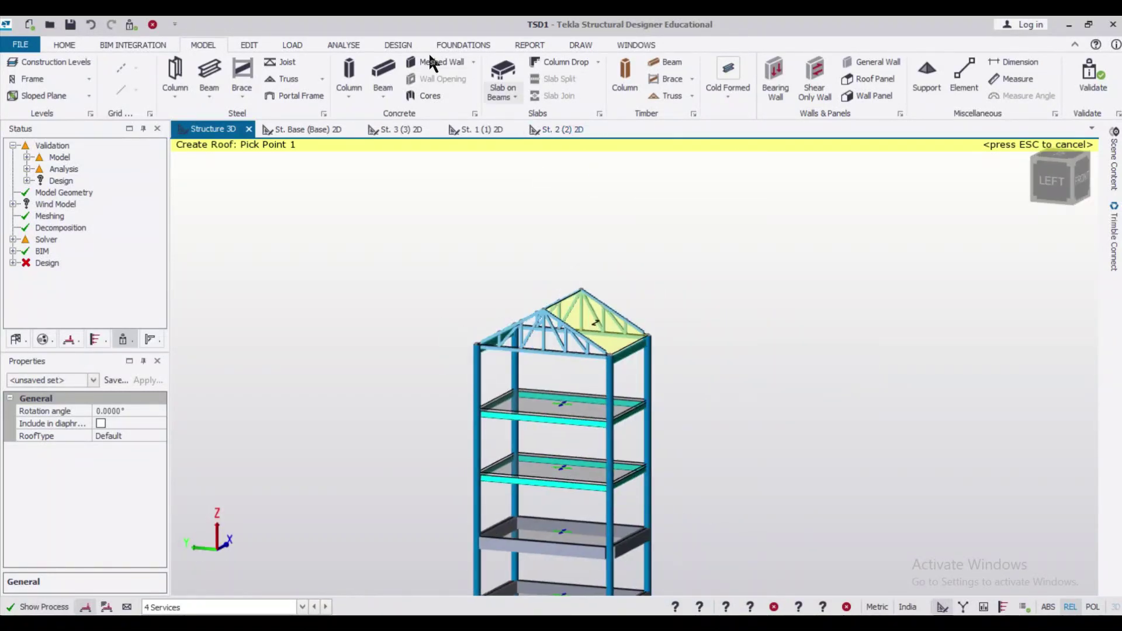
pyautogui.click(307, 42)
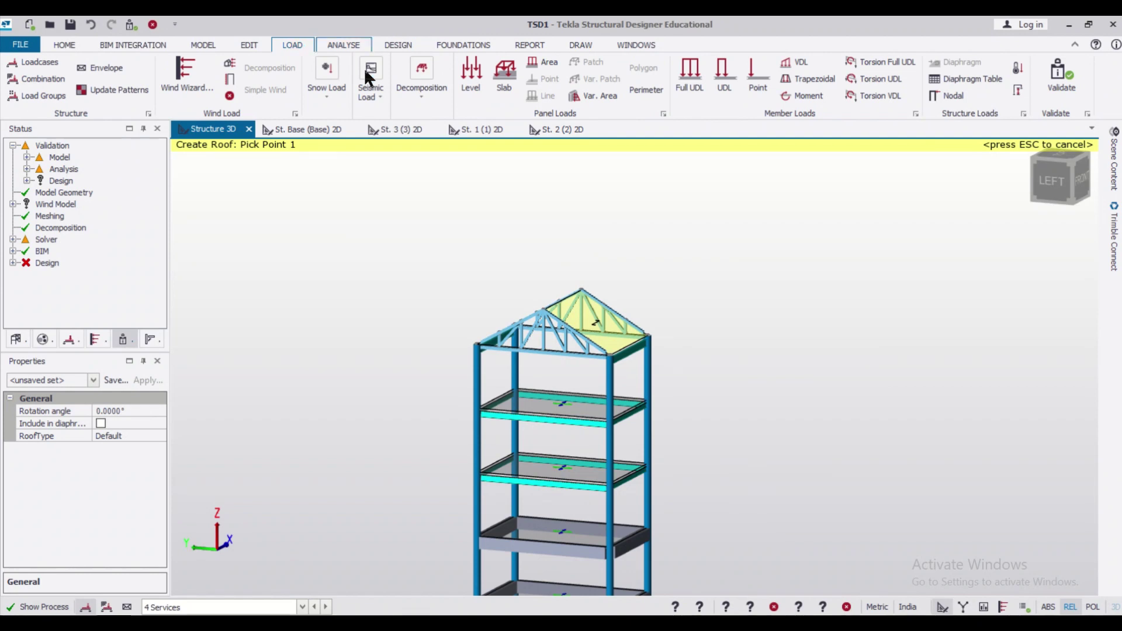
pyautogui.press('space')
pyautogui.click(304, 611)
pyautogui.click(306, 611)
pyautogui.click(304, 611)
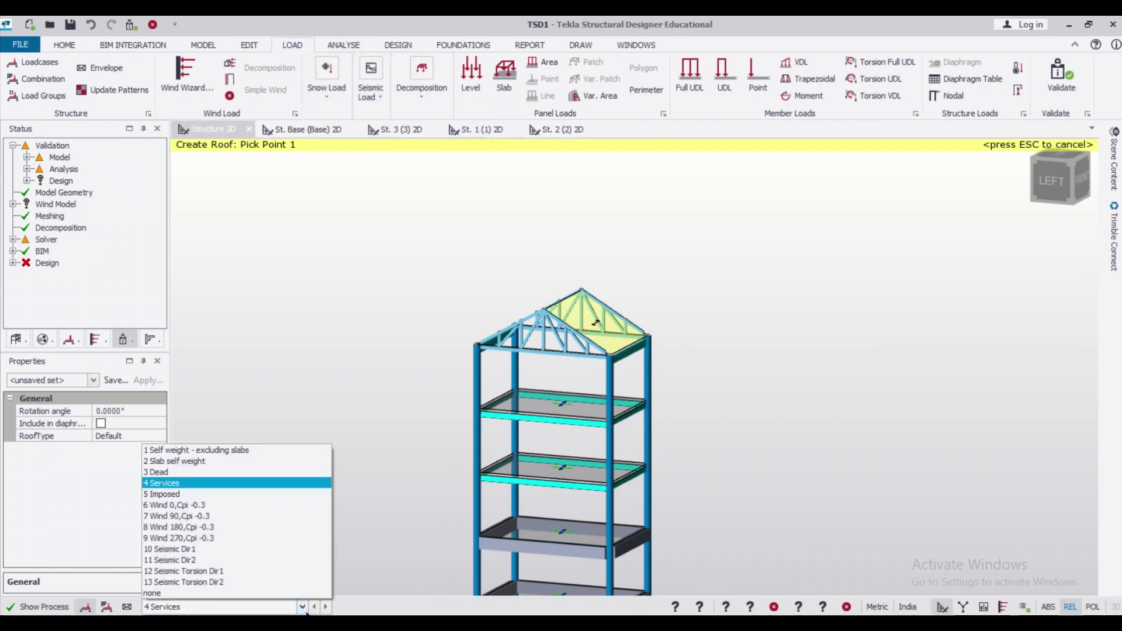
pyautogui.click(304, 611)
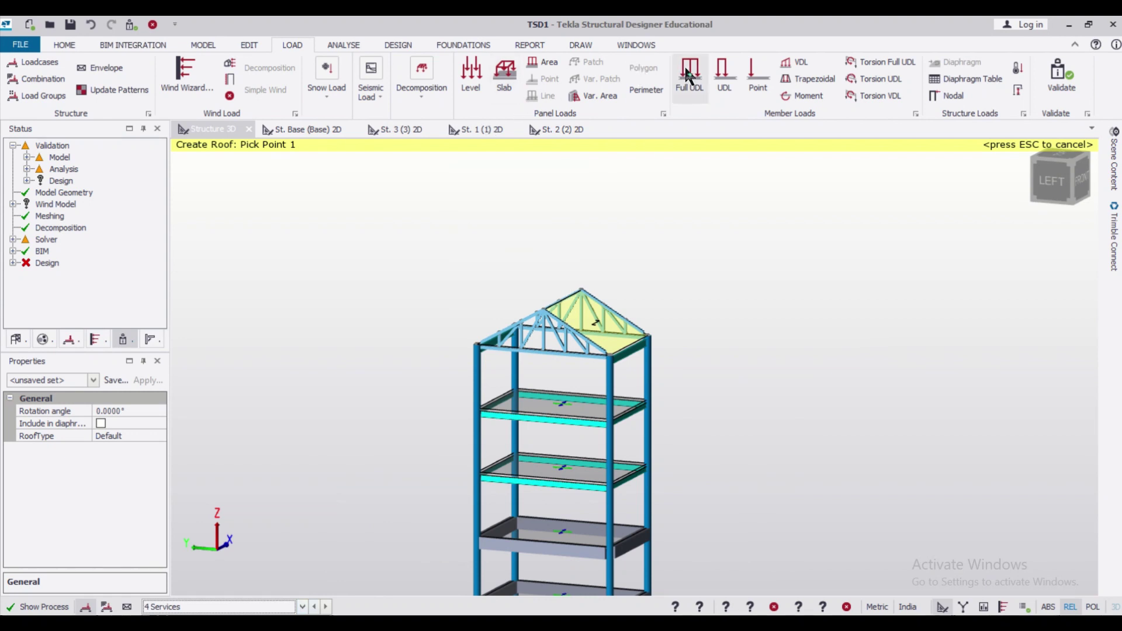
# Apply a 0.2 kN/m² area load in the Global Z direction, measured along the element, to both roof panels
pyautogui.click(536, 64)
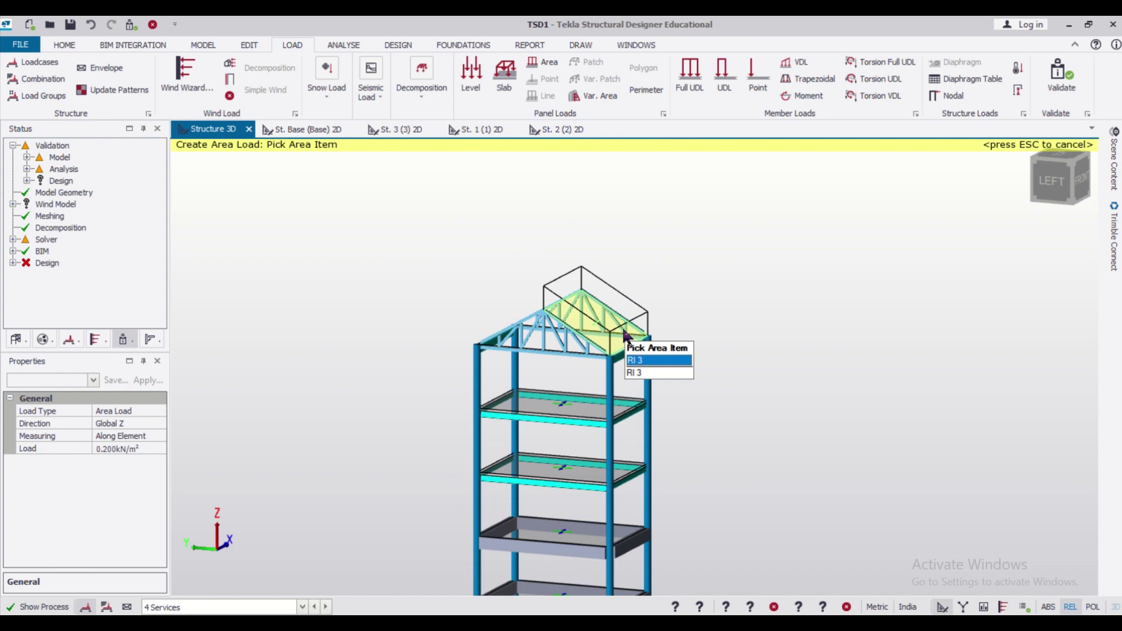
pyautogui.click(631, 359)
pyautogui.click(520, 323)
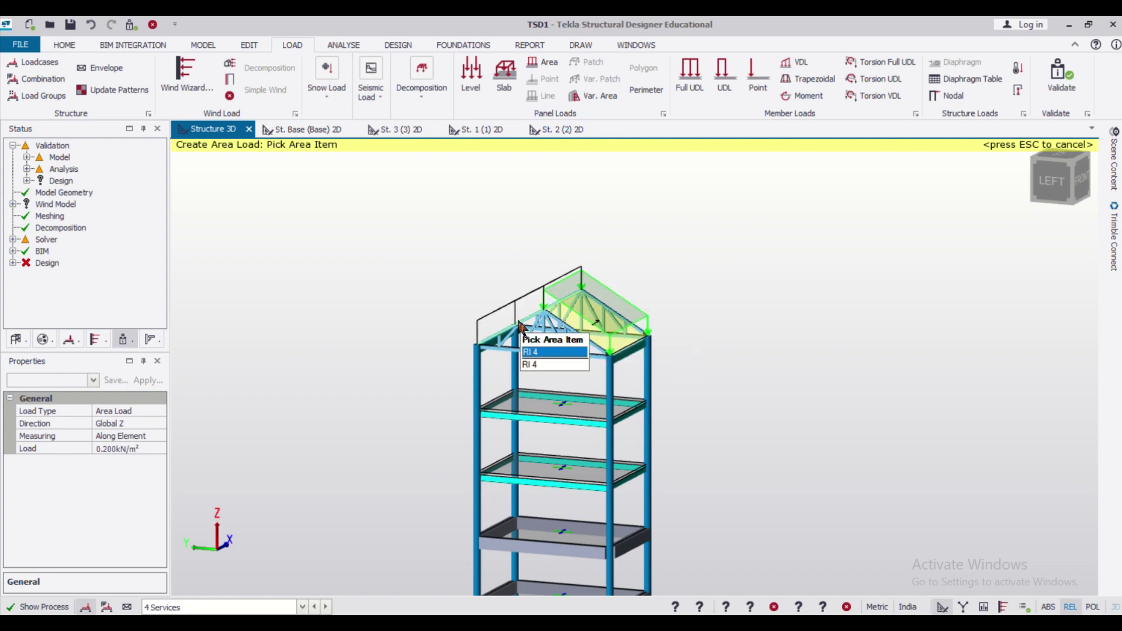
pyautogui.click(520, 323)
pyautogui.moveTo(378, 346); pyautogui.dragTo(749, 305, button='right')
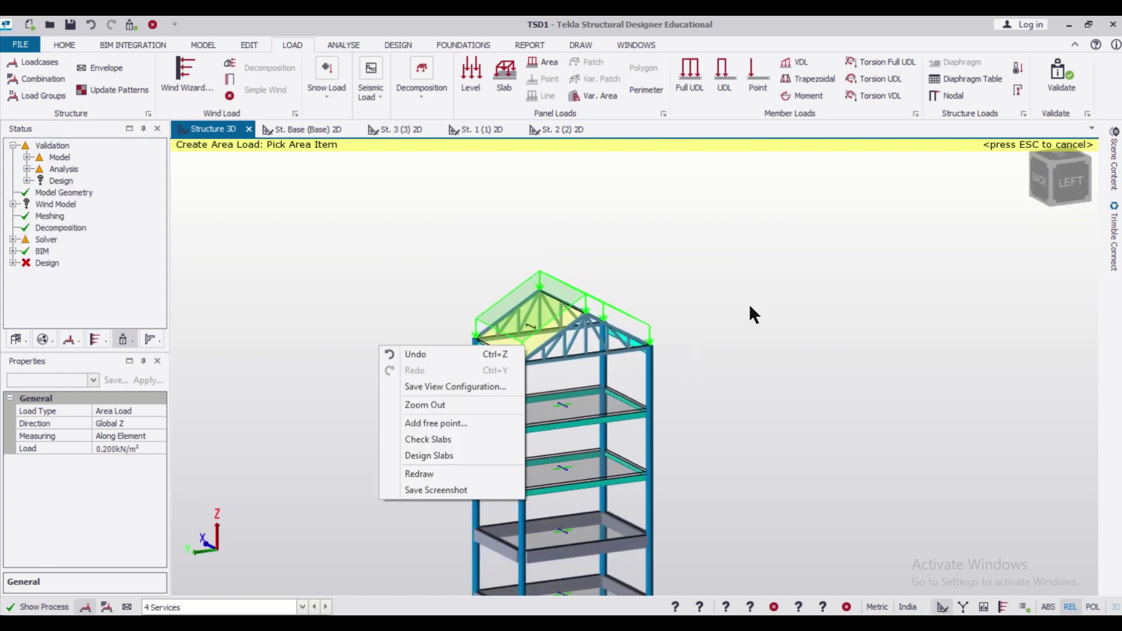
pyautogui.click(751, 305)
pyautogui.scroll(-1, 734, 310)
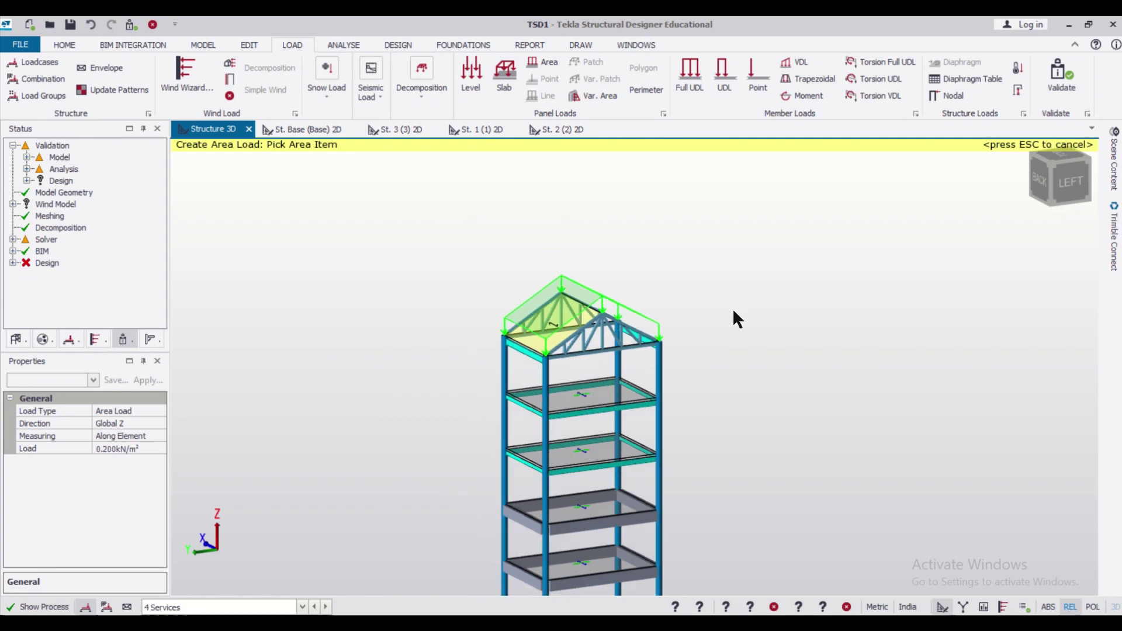
pyautogui.press('Escape')
# Finish loading the roof panels, then show the wind panels in the 3D view and hide them again
pyautogui.moveTo(732, 307); pyautogui.dragTo(711, 281, button='right')
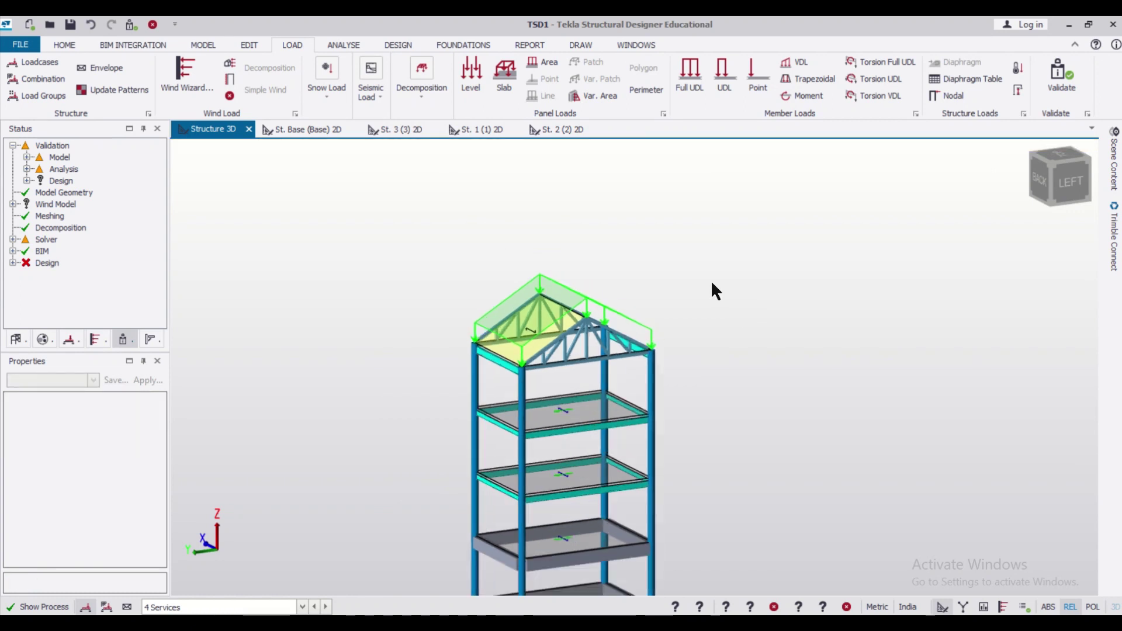
pyautogui.click(402, 45)
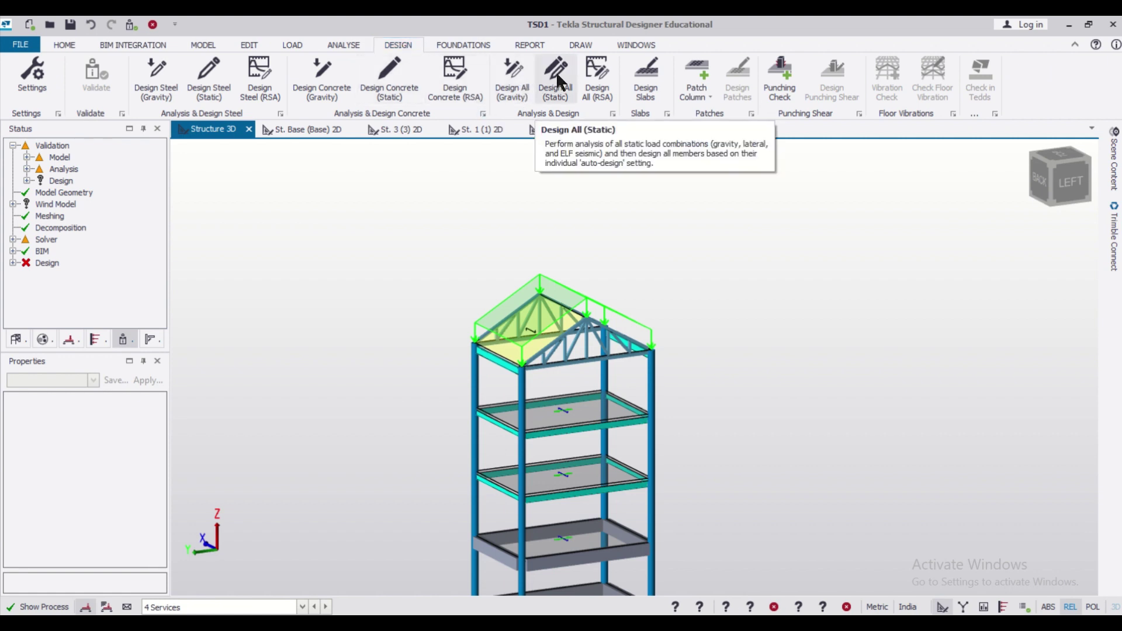
pyautogui.moveTo(1117, 170)
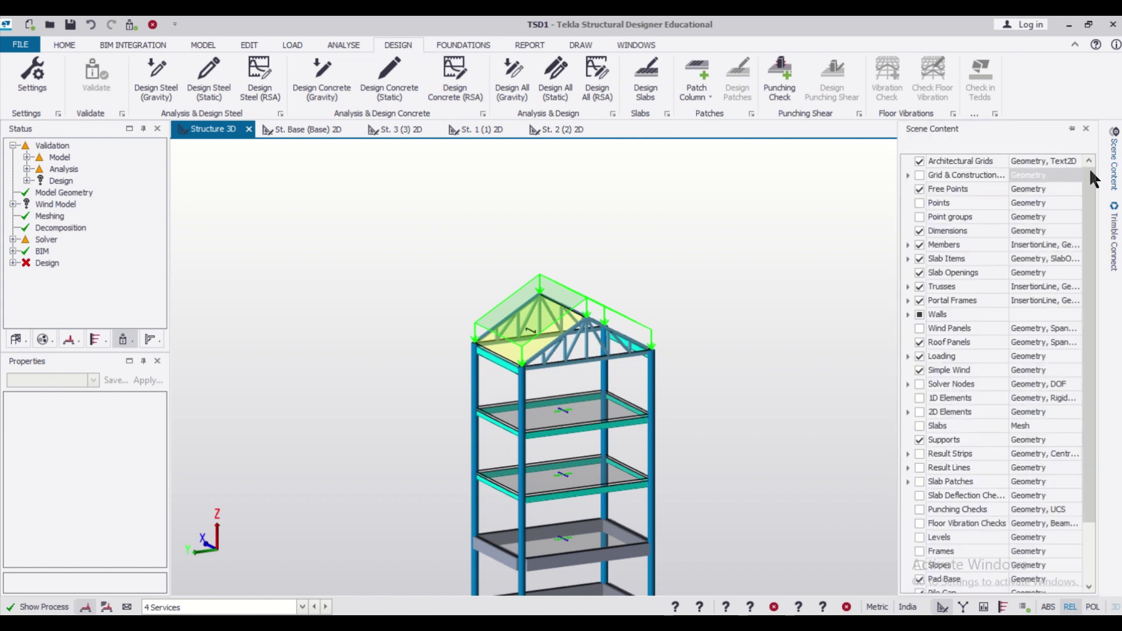
pyautogui.click(920, 328)
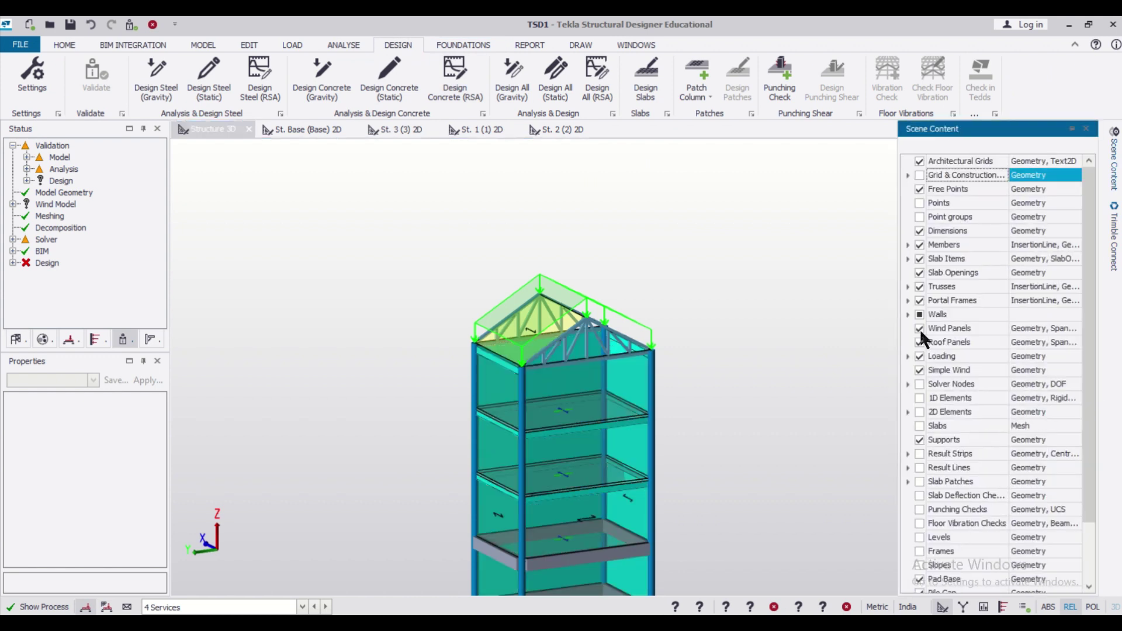
pyautogui.click(920, 328)
# Try to regenerate the Operating load combinations, deleting all previously generated ones and keeping the listed factors, and close the loading settings without accepting
pyautogui.click(303, 42)
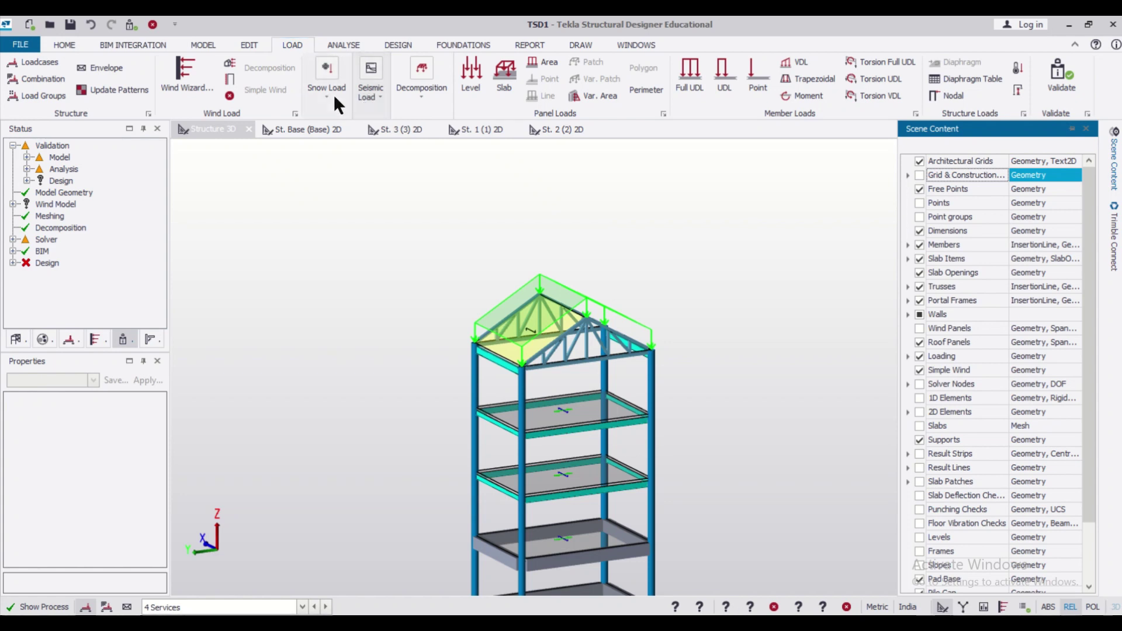
pyautogui.click(372, 96)
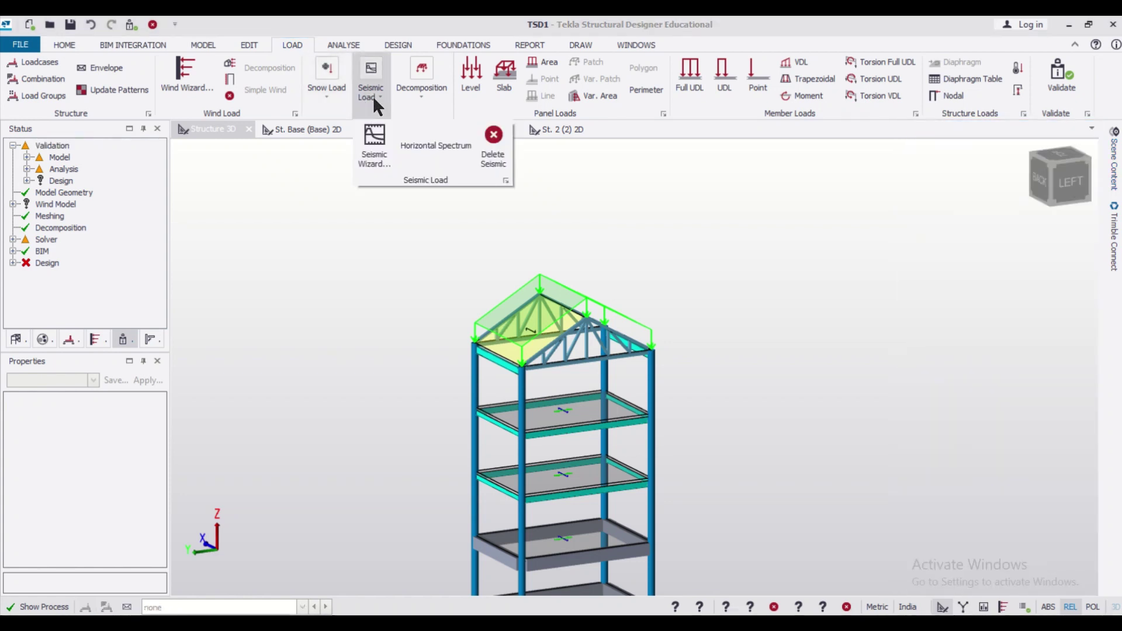
pyautogui.click(373, 96)
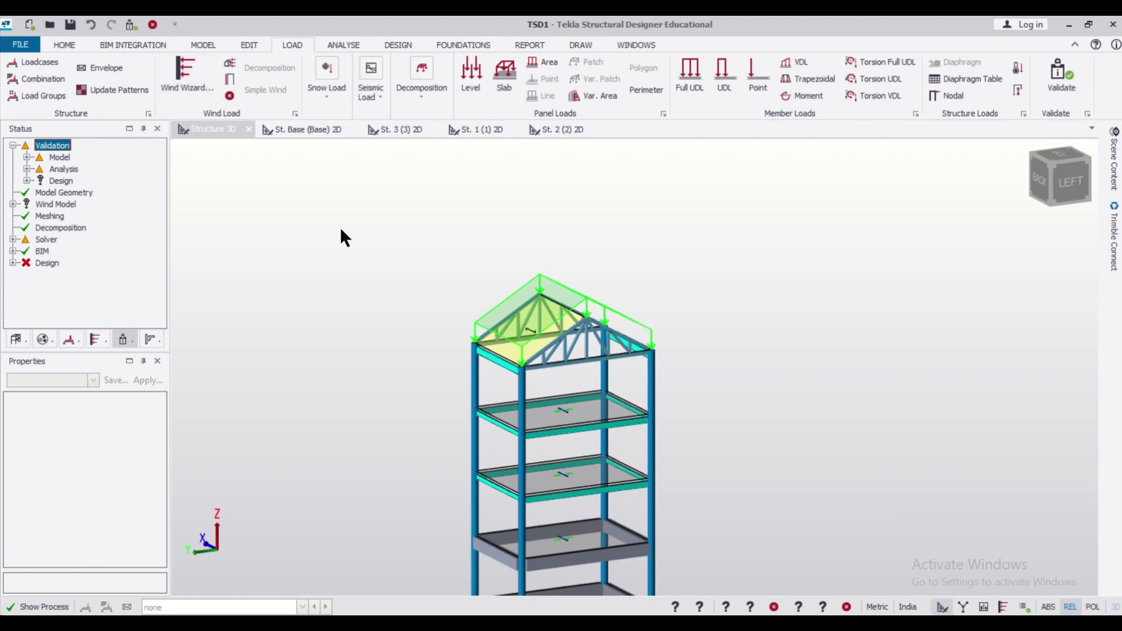
pyautogui.click(51, 80)
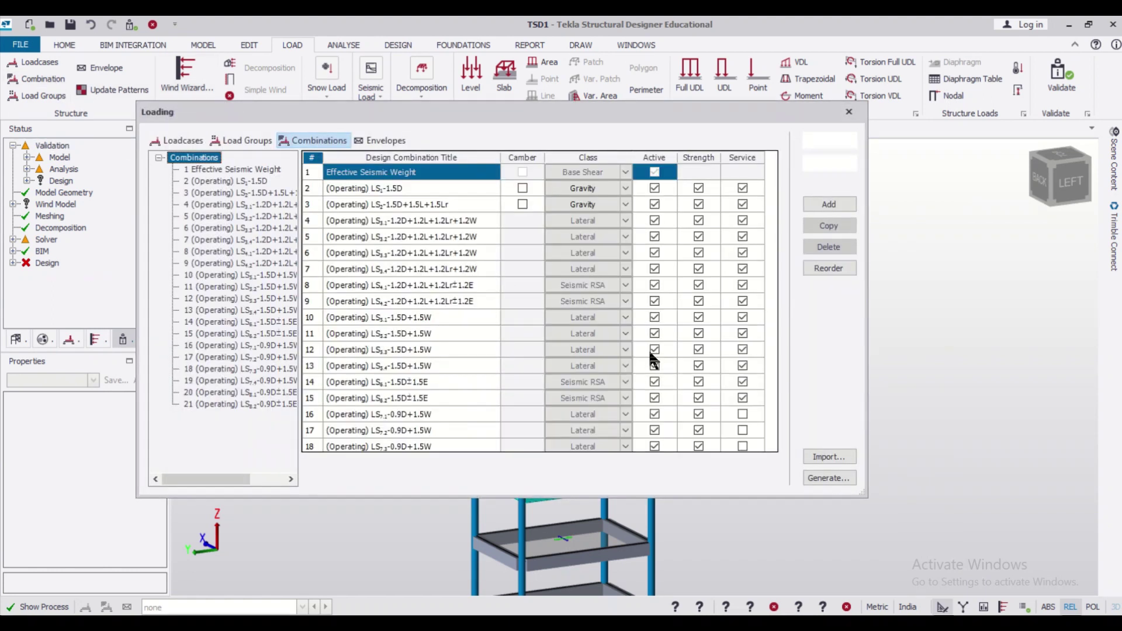
pyautogui.click(828, 478)
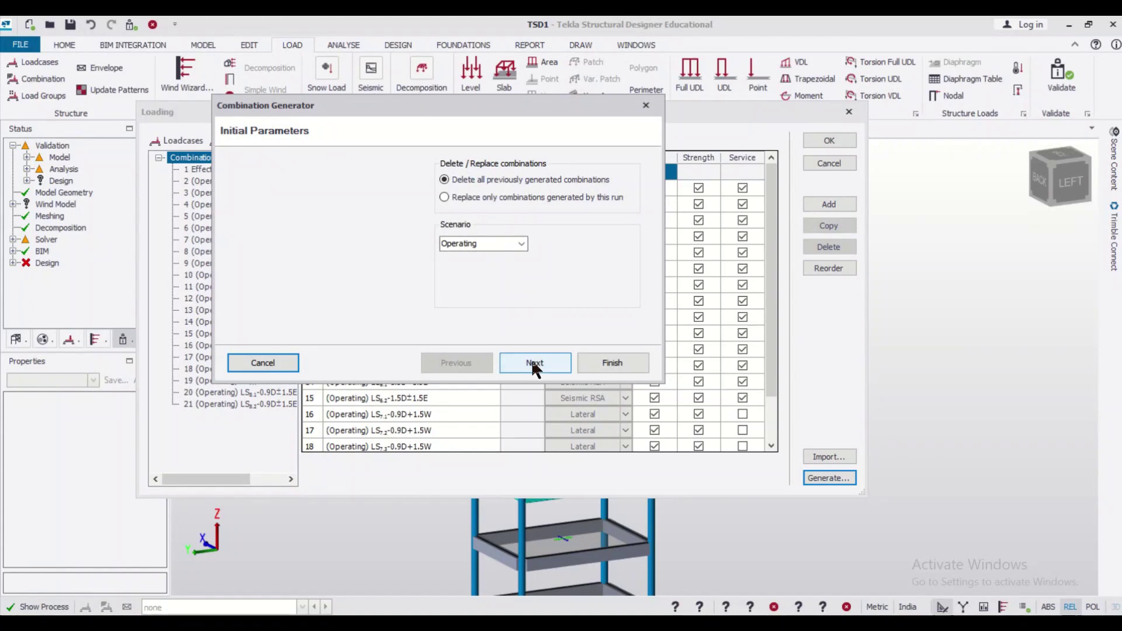
pyautogui.click(532, 360)
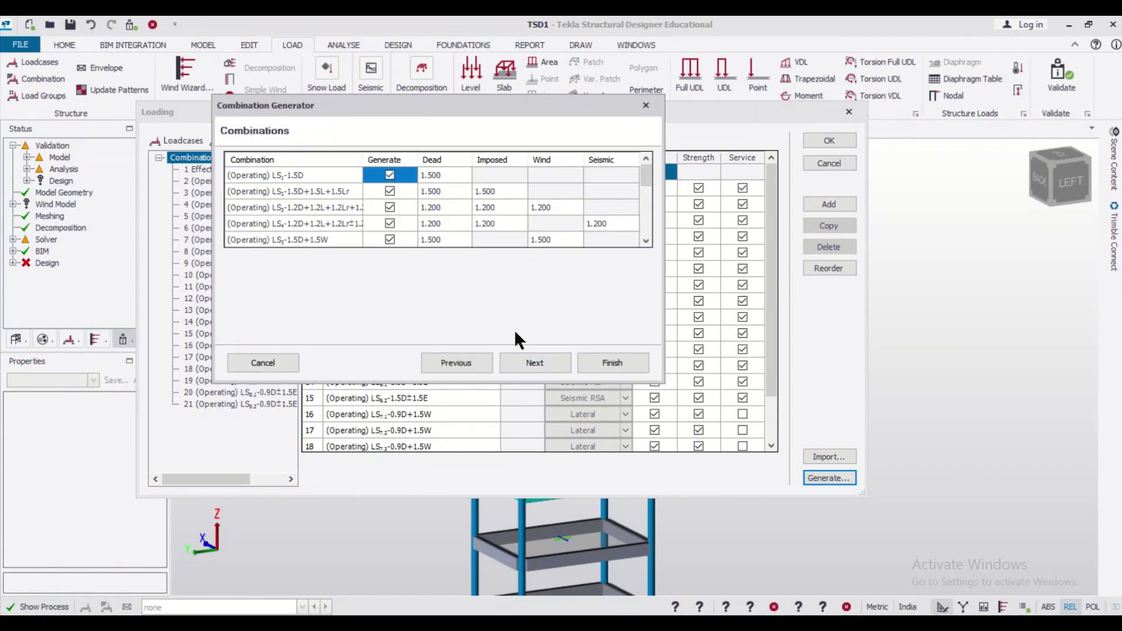
pyautogui.scroll(-3, 608, 212)
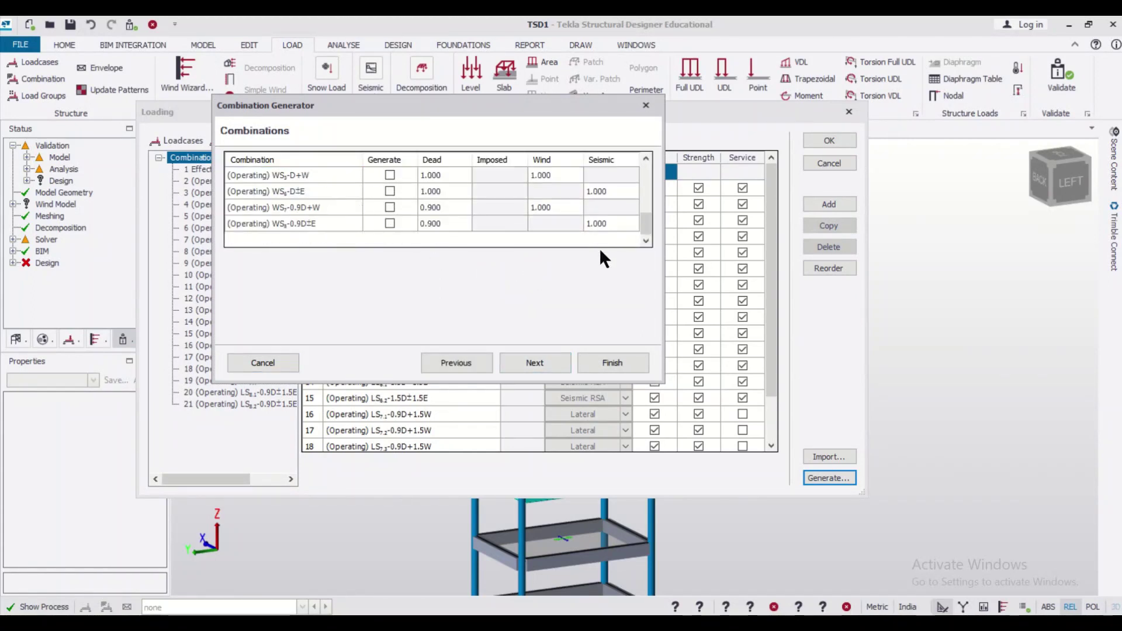
pyautogui.click(553, 358)
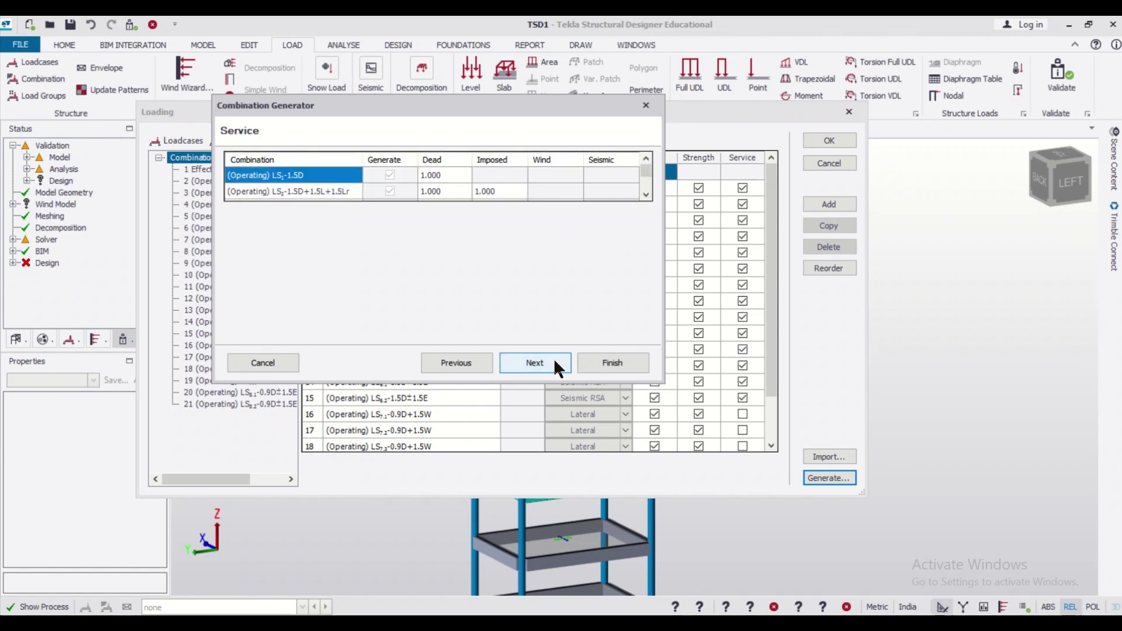
pyautogui.click(553, 357)
pyautogui.click(630, 360)
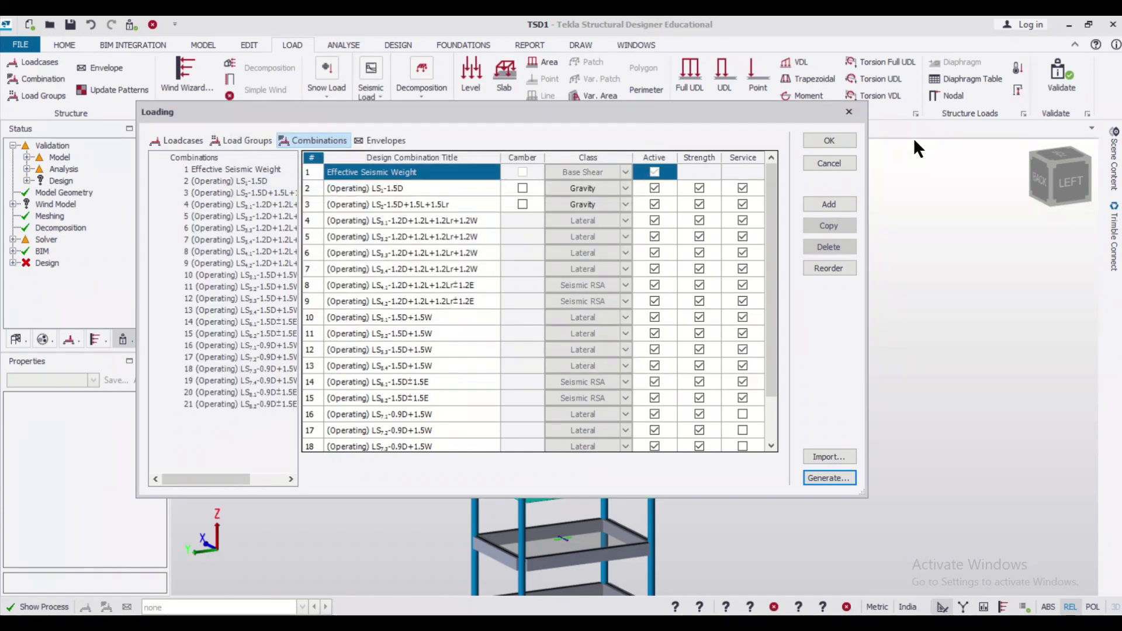
pyautogui.click(851, 111)
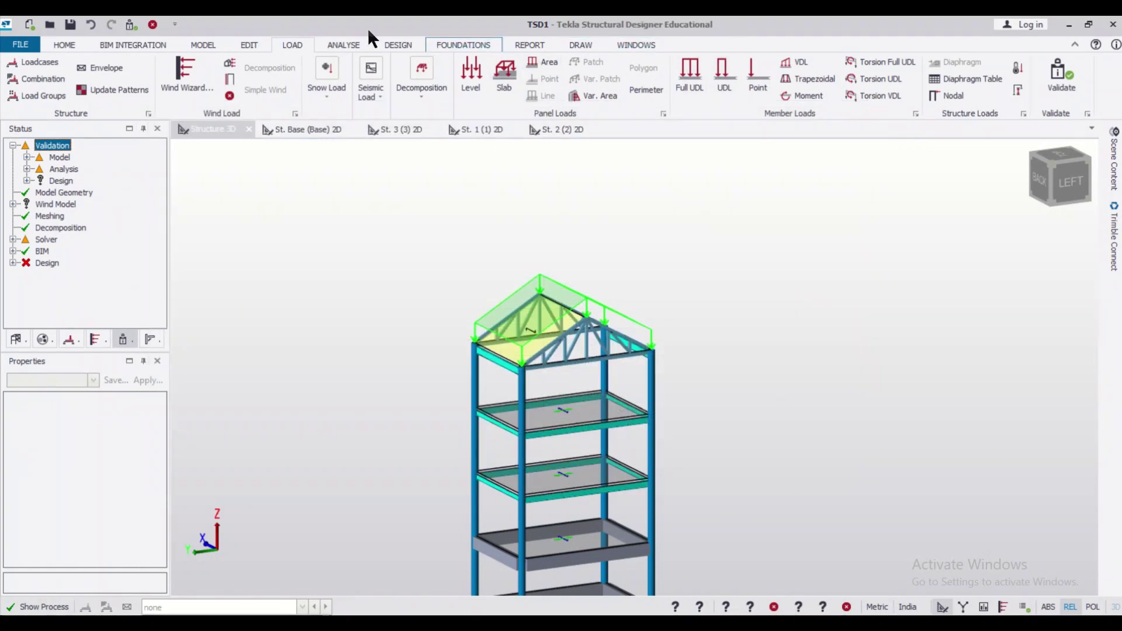
# Run Design All (Static) to analyse all static load combinations and design every member of the frame and roof
pyautogui.click(398, 45)
pyautogui.click(564, 68)
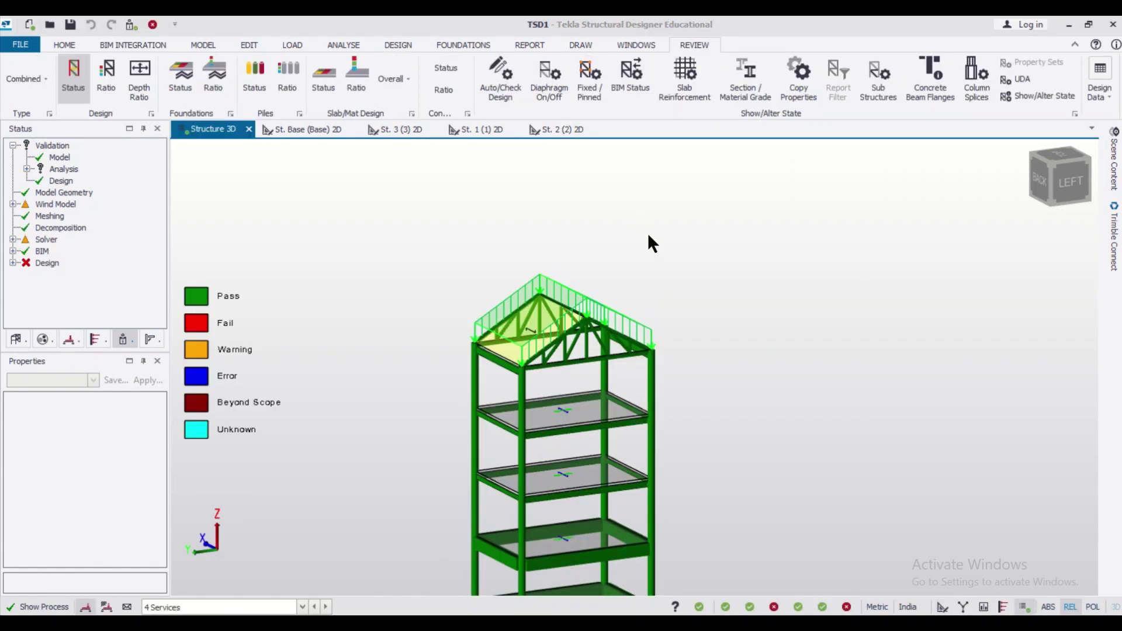
# Examine the design status colours of the roof trusses, columns and floor beams from several sides of the structure
pyautogui.moveTo(647, 232); pyautogui.dragTo(766, 261, button='middle')
pyautogui.scroll(-2, 728, 358)
pyautogui.scroll(1, 654, 213)
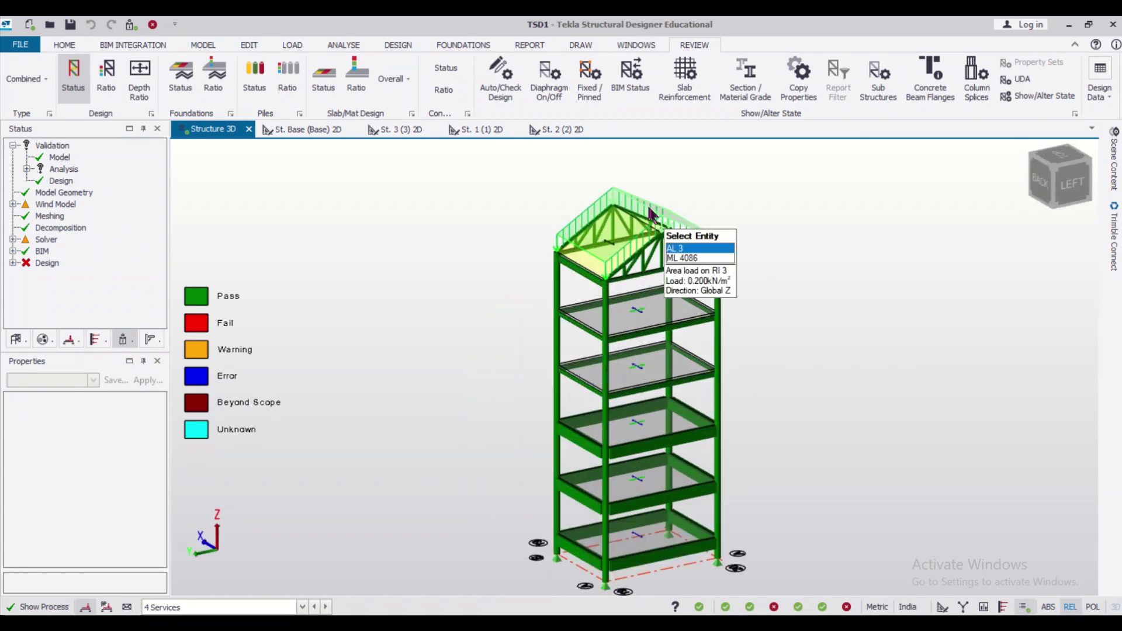
pyautogui.scroll(4, 651, 214)
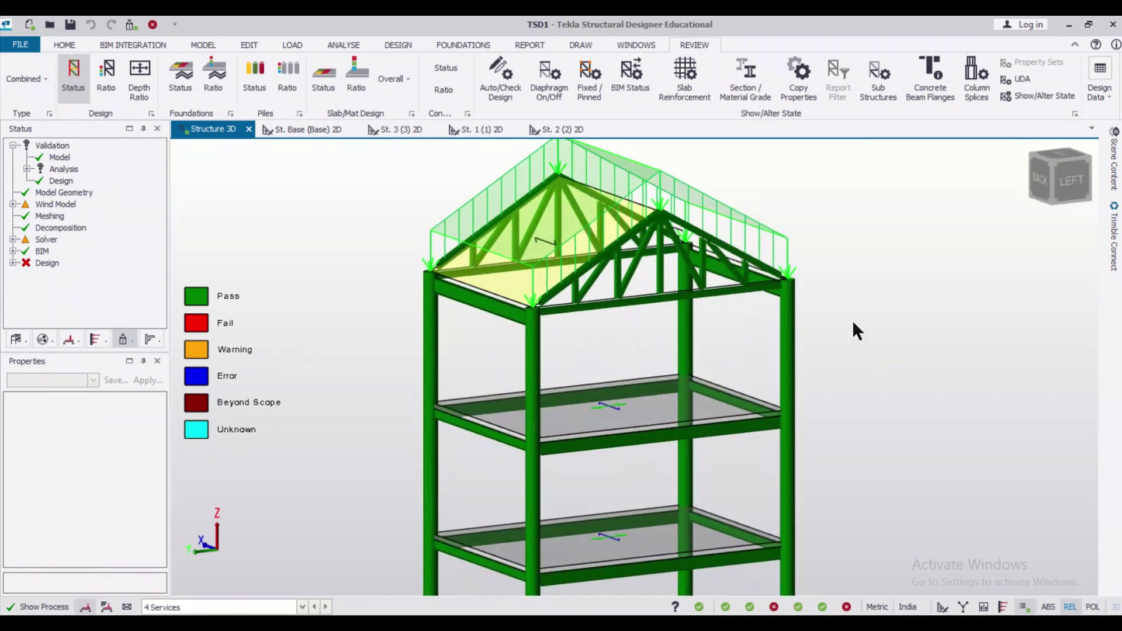
pyautogui.moveTo(853, 323); pyautogui.dragTo(552, 325, button='middle')
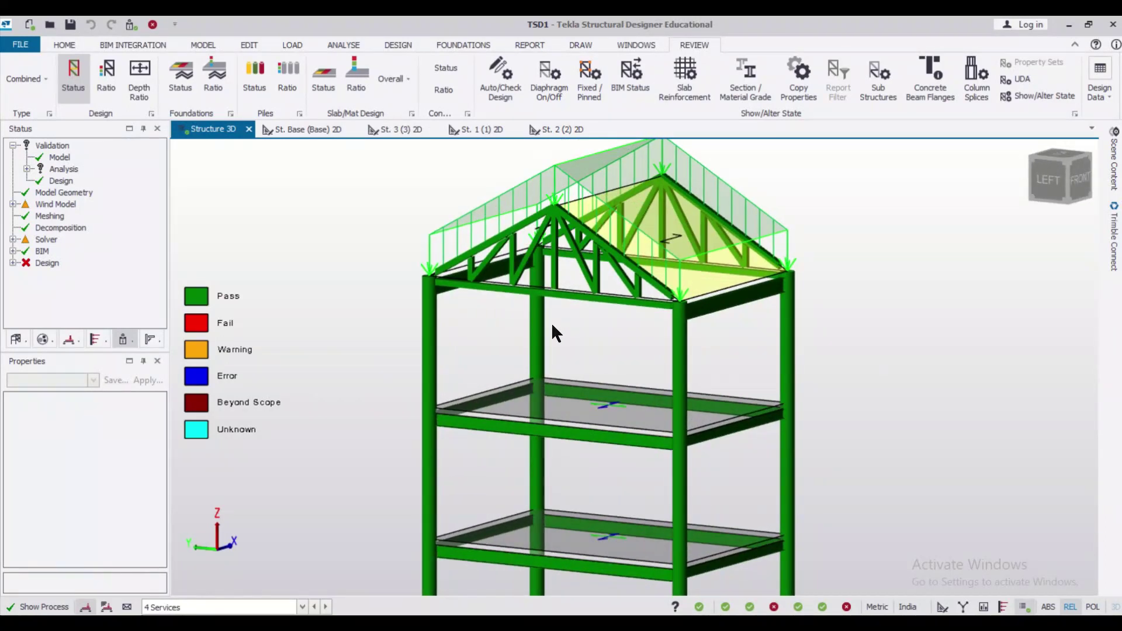
pyautogui.scroll(-2, 552, 322)
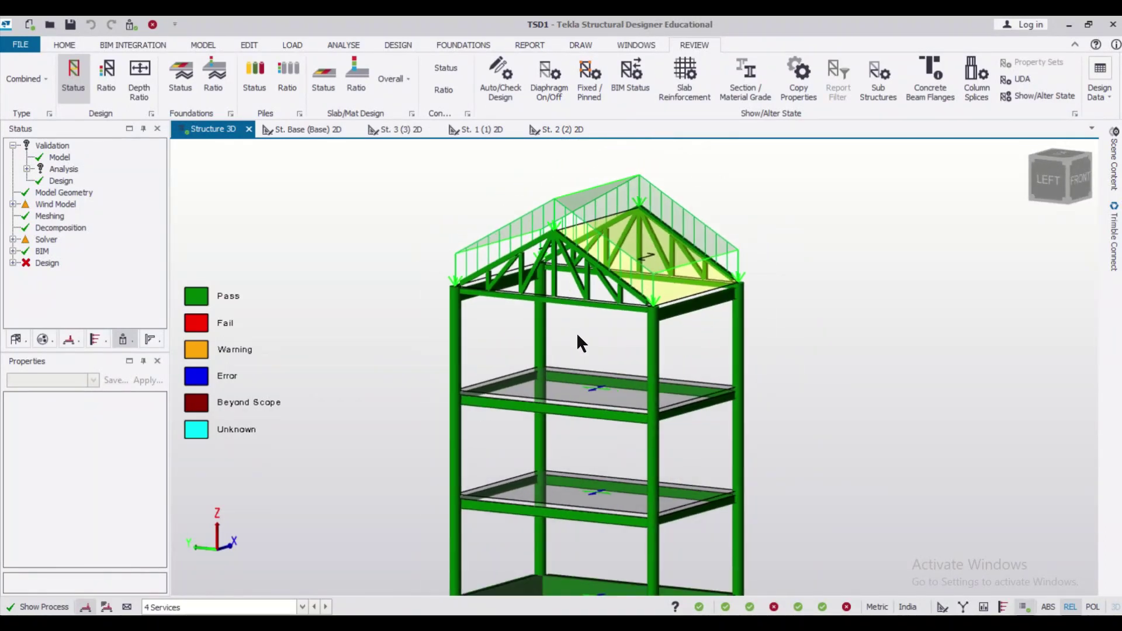
pyautogui.moveTo(577, 335); pyautogui.dragTo(531, 337, button='middle')
pyautogui.scroll(-1, 532, 337)
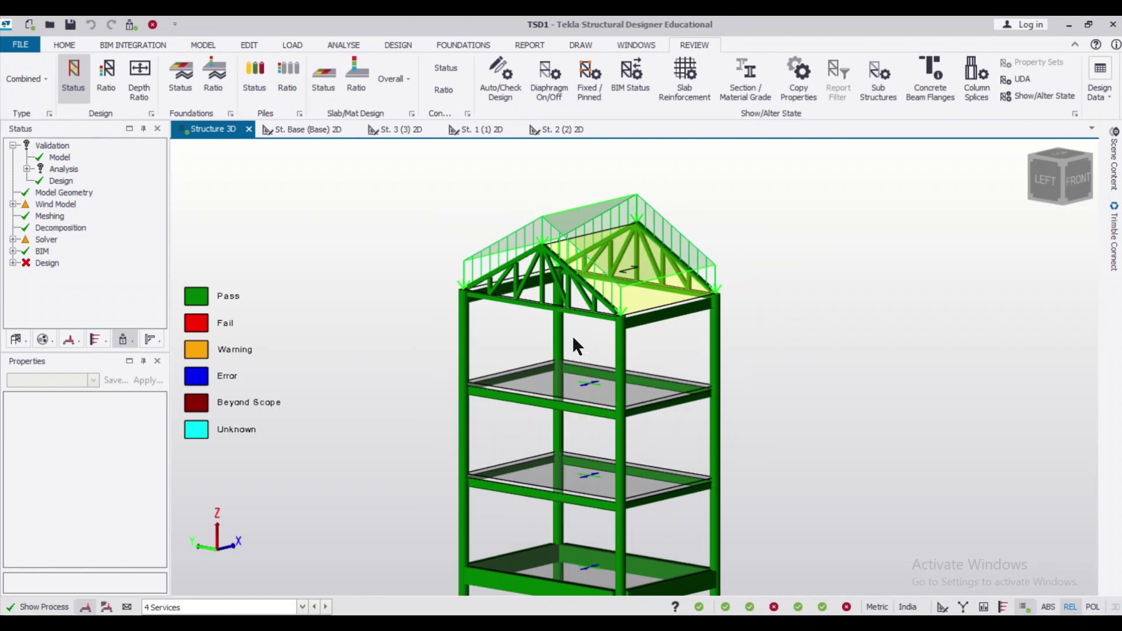
pyautogui.moveTo(573, 337); pyautogui.dragTo(555, 353, button='right')
pyautogui.moveTo(556, 353); pyautogui.dragTo(547, 308, button='middle')
pyautogui.scroll(-2, 547, 308)
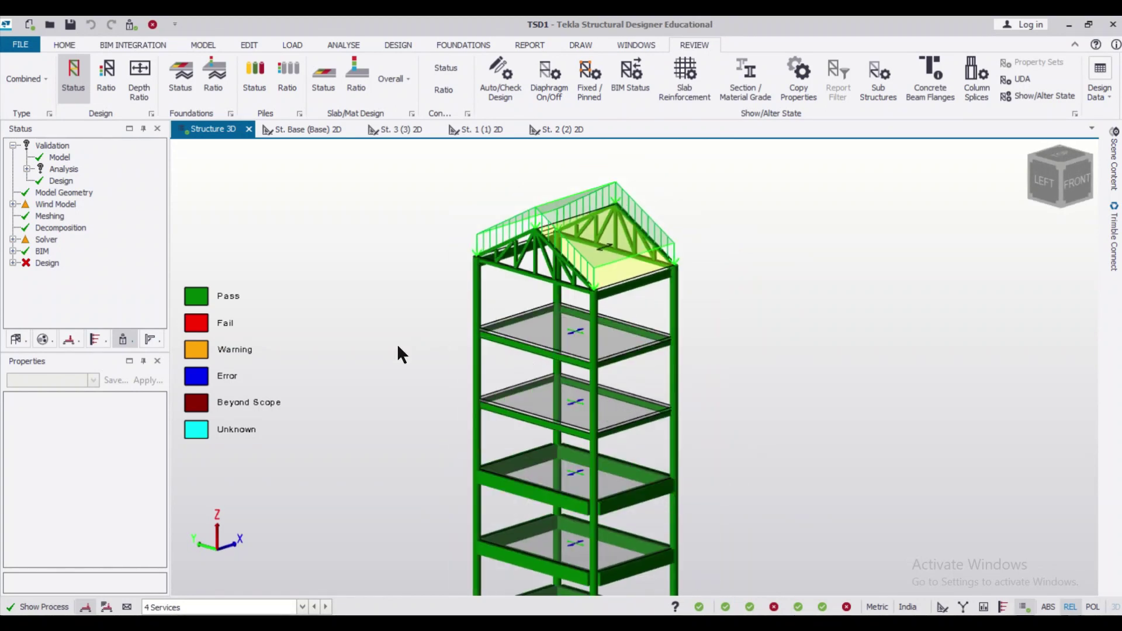
pyautogui.moveTo(398, 346); pyautogui.dragTo(752, 337, button='middle')
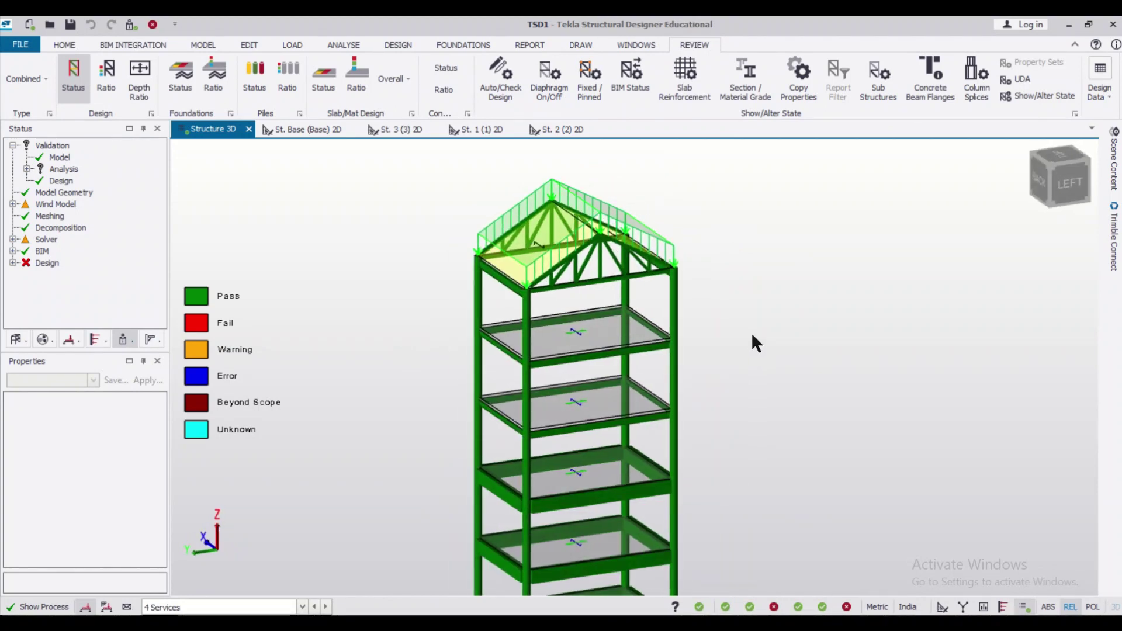
pyautogui.scroll(2, 752, 330)
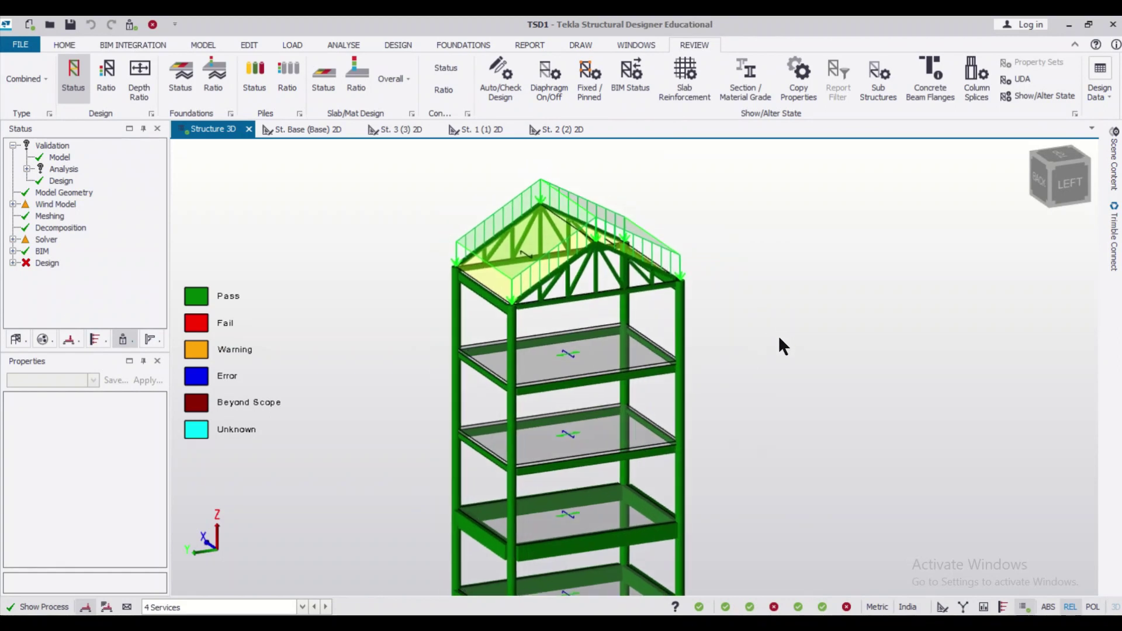
pyautogui.scroll(-2, 779, 339)
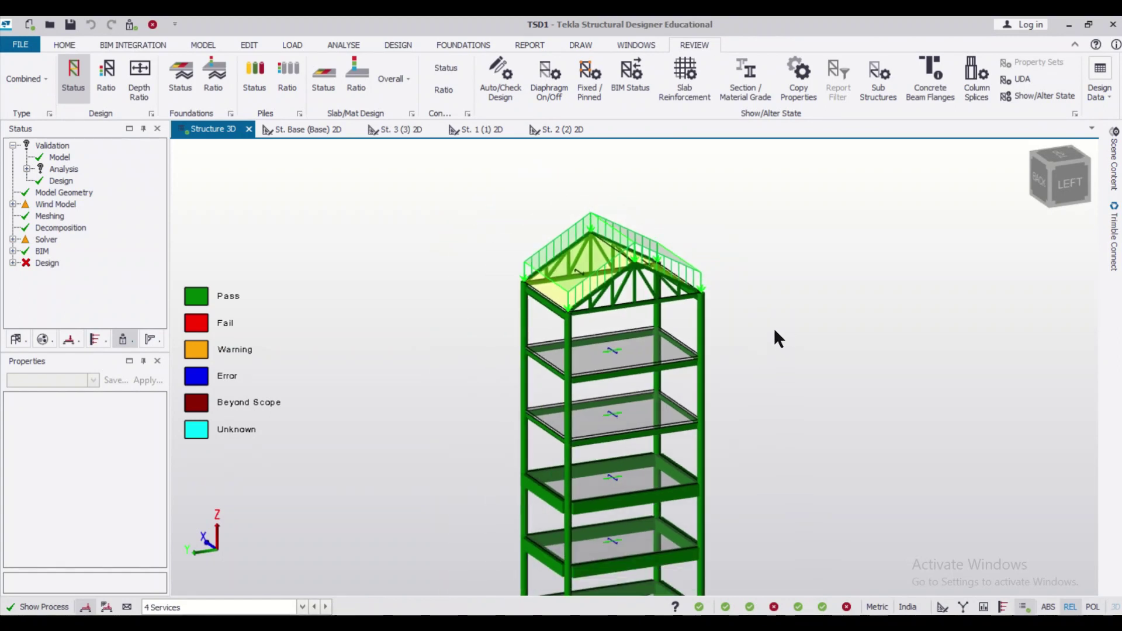
pyautogui.scroll(1, 766, 306)
pyautogui.scroll(2, 751, 240)
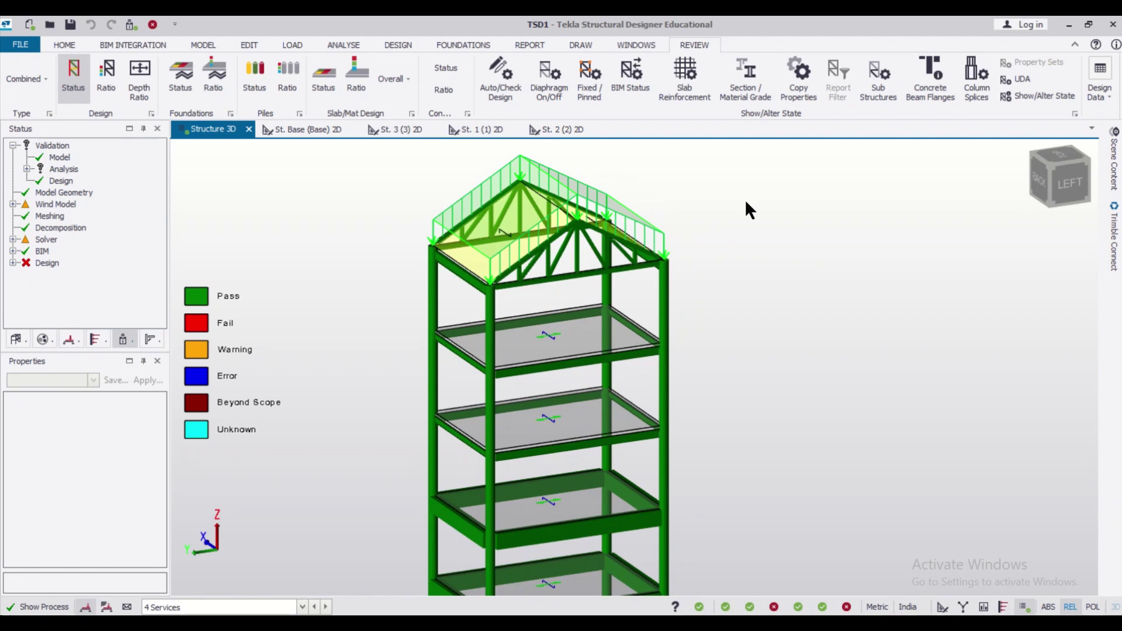
pyautogui.moveTo(744, 198); pyautogui.dragTo(768, 243, button='middle')
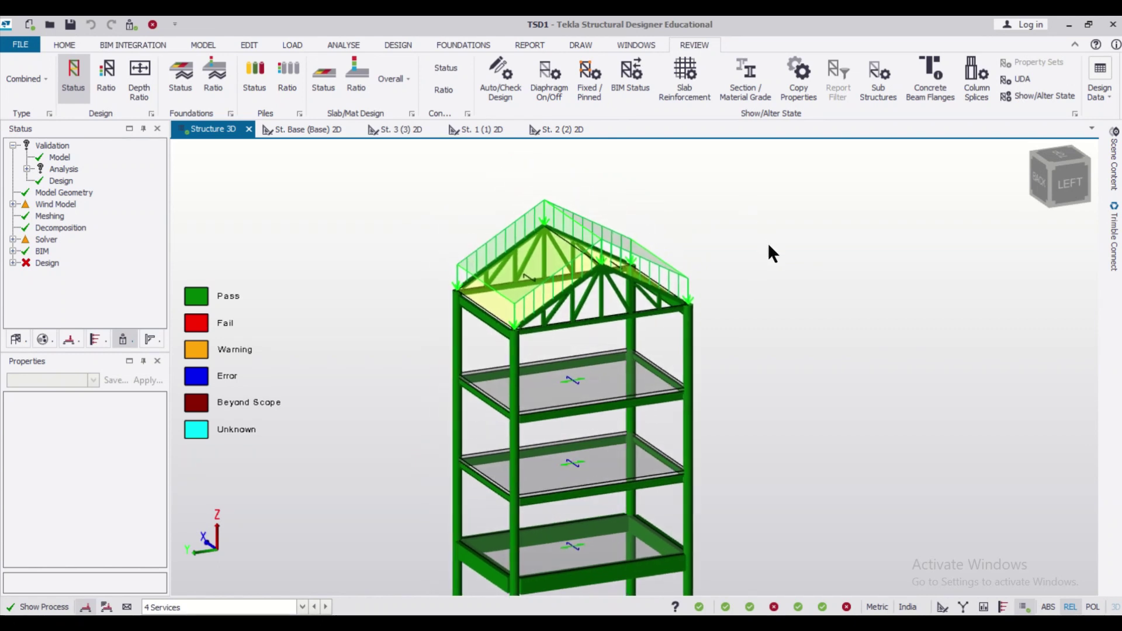